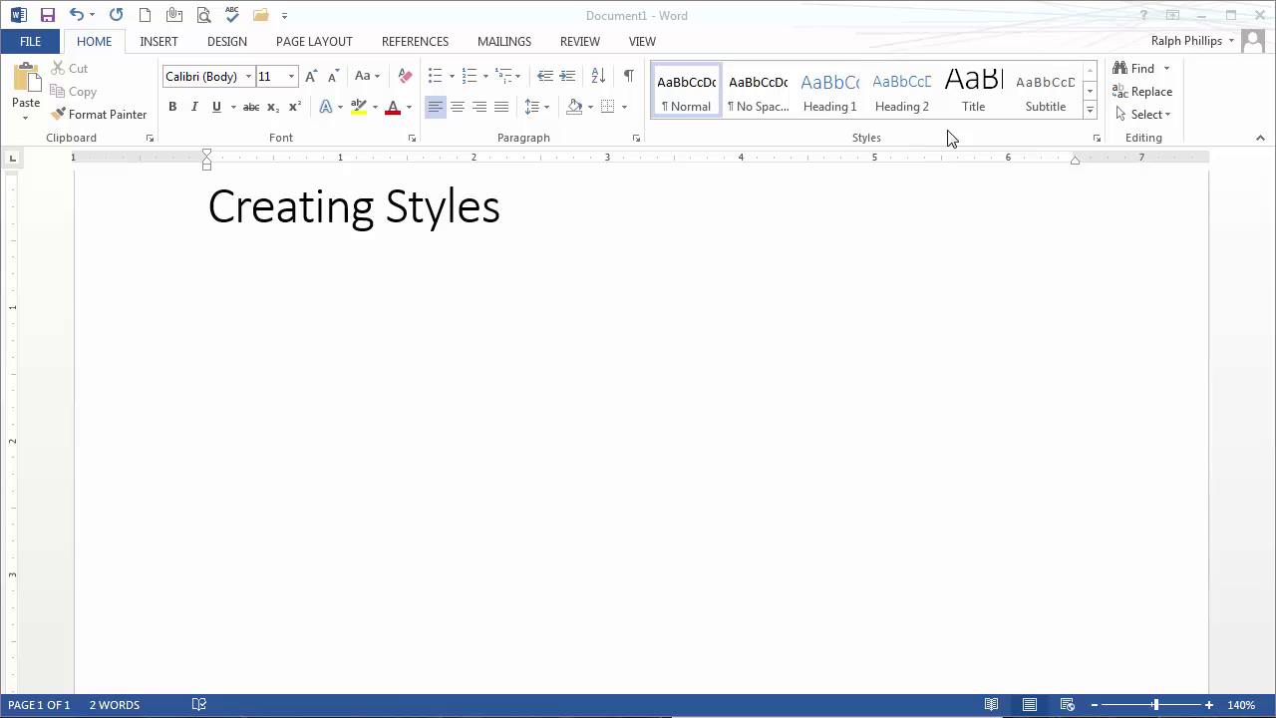
- Browse the full Styles gallery, then add an empty paragraph below the 'Creating Styles' title
{"action": "left_click", "coordinate": [1091, 116]}
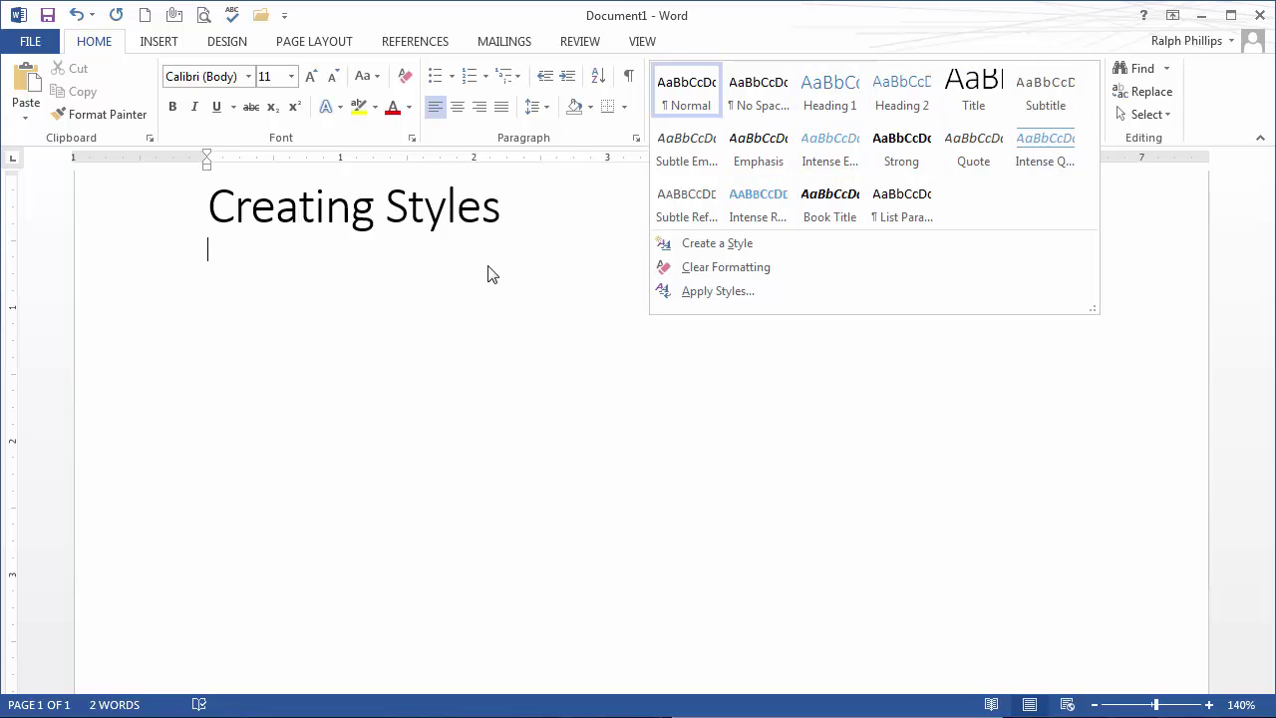
{"action": "left_click", "coordinate": [228, 254]}
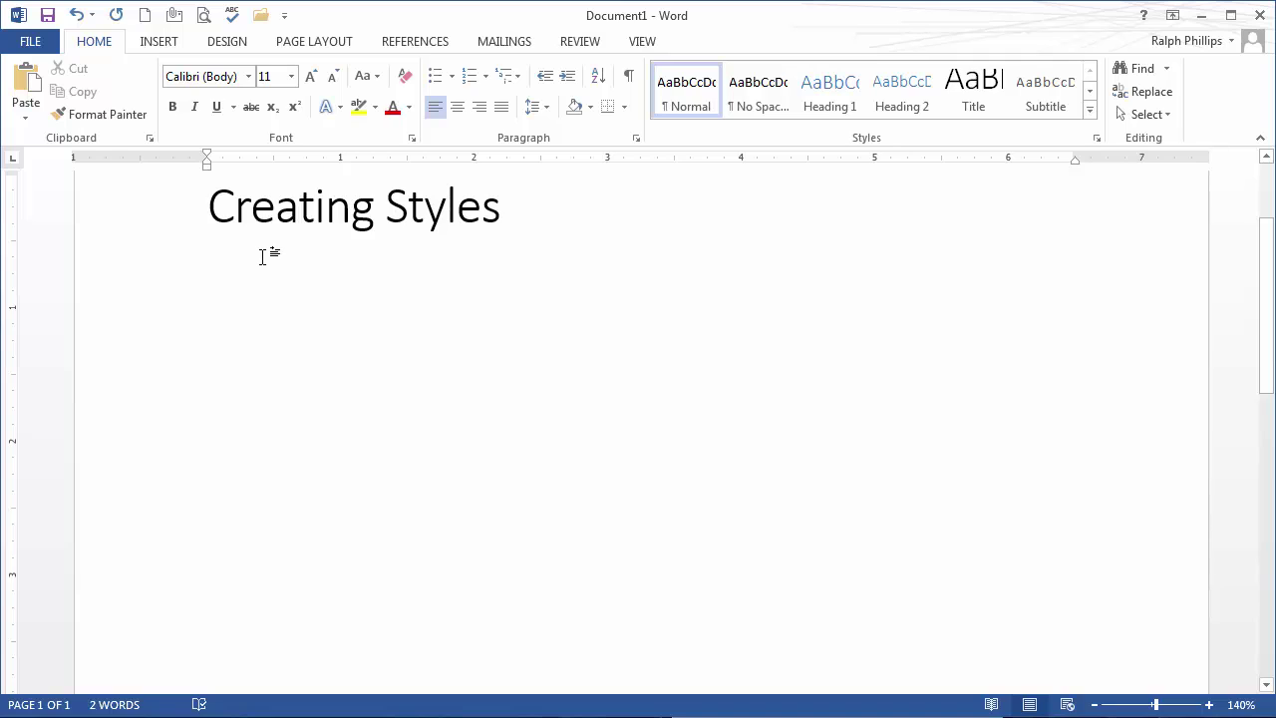
{"action": "key", "text": "Return"}
{"action": "key", "text": "Return"}
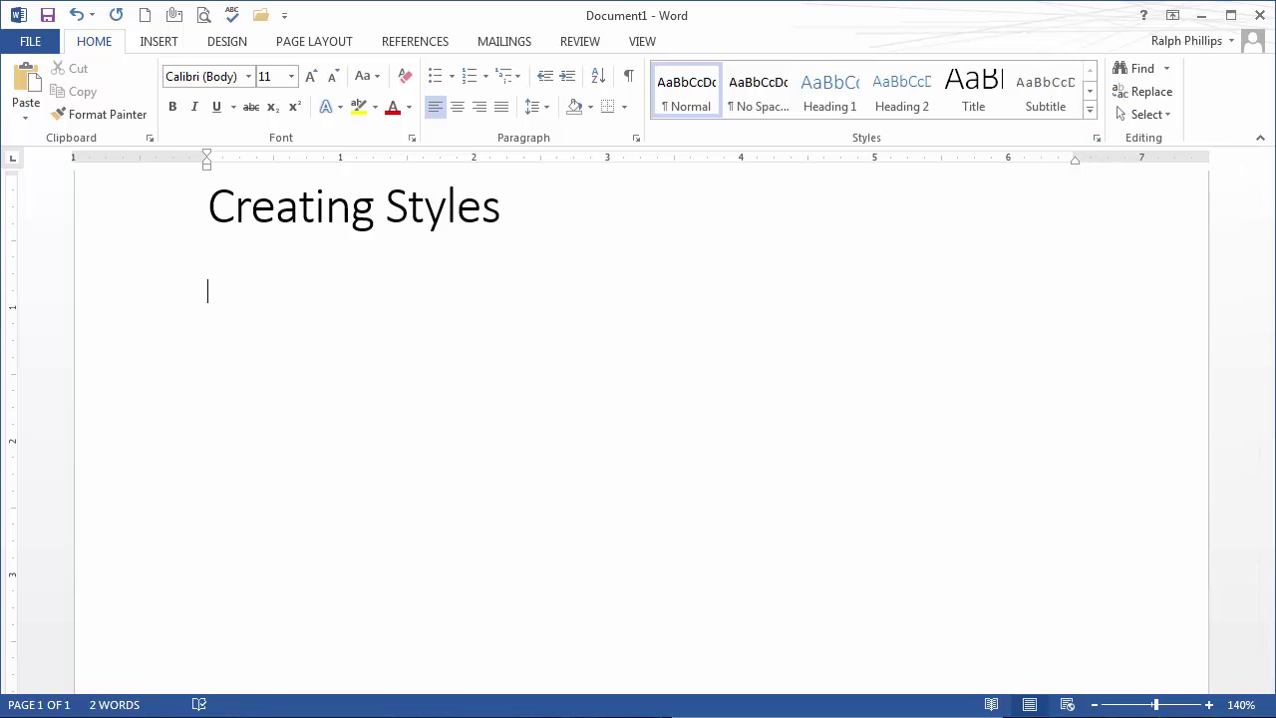
- Open the Styles pane and position it beside the document
{"action": "left_click", "coordinate": [1097, 137]}
{"action": "left_click_drag", "start_coordinate": [1245, 199], "coordinate": [1092, 173]}
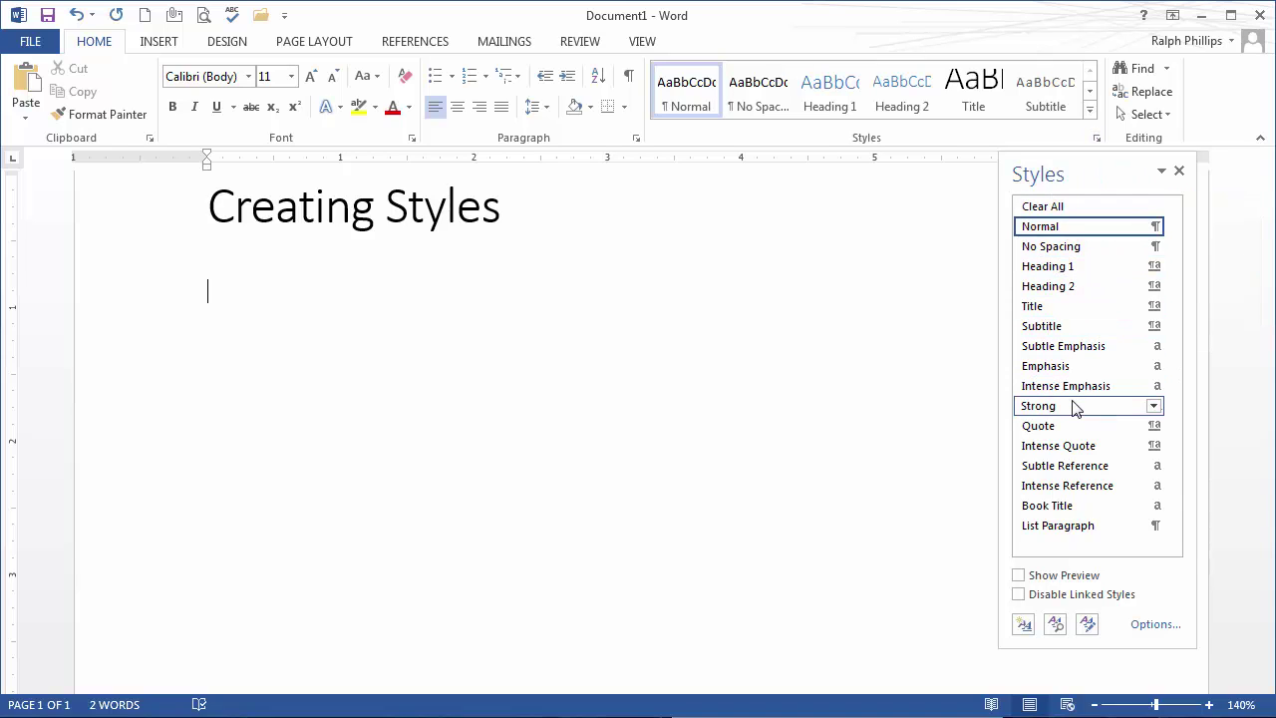
- Create a new Paragraph-type style named 'Long Quote' with the Forte font
{"action": "left_click", "coordinate": [1025, 626]}
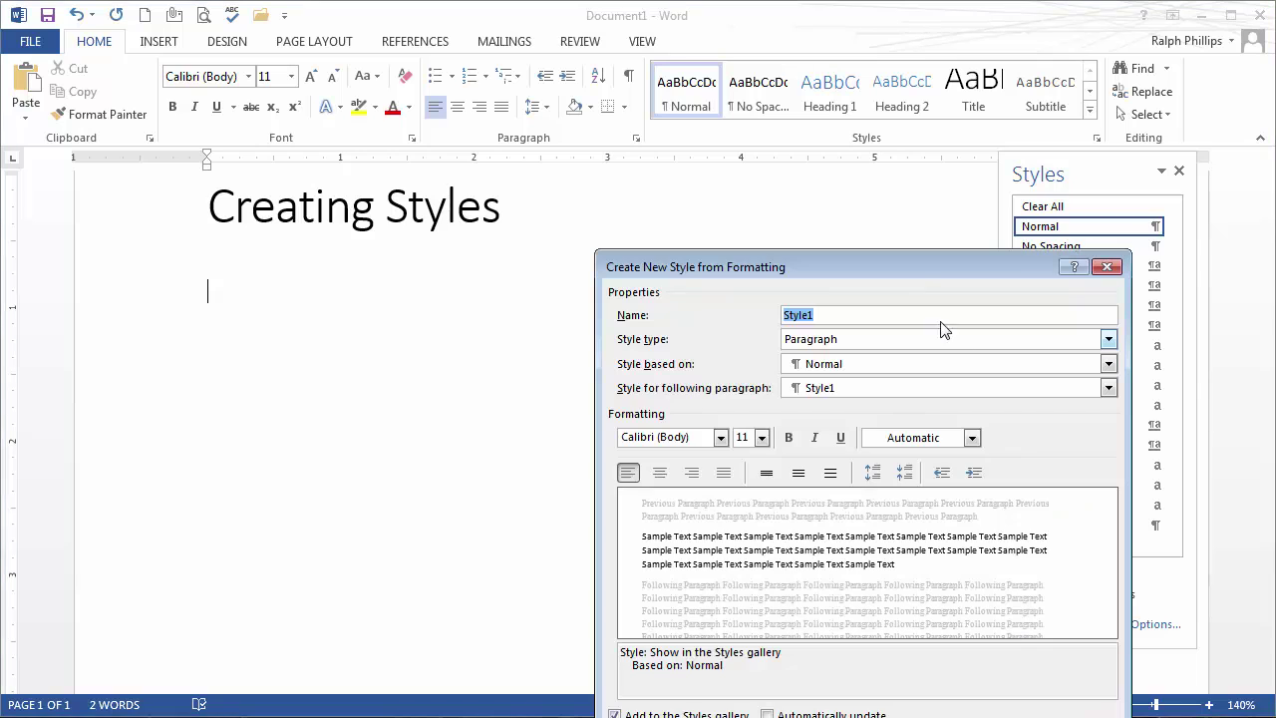
{"action": "left_click_drag", "start_coordinate": [905, 266], "coordinate": [649, 72]}
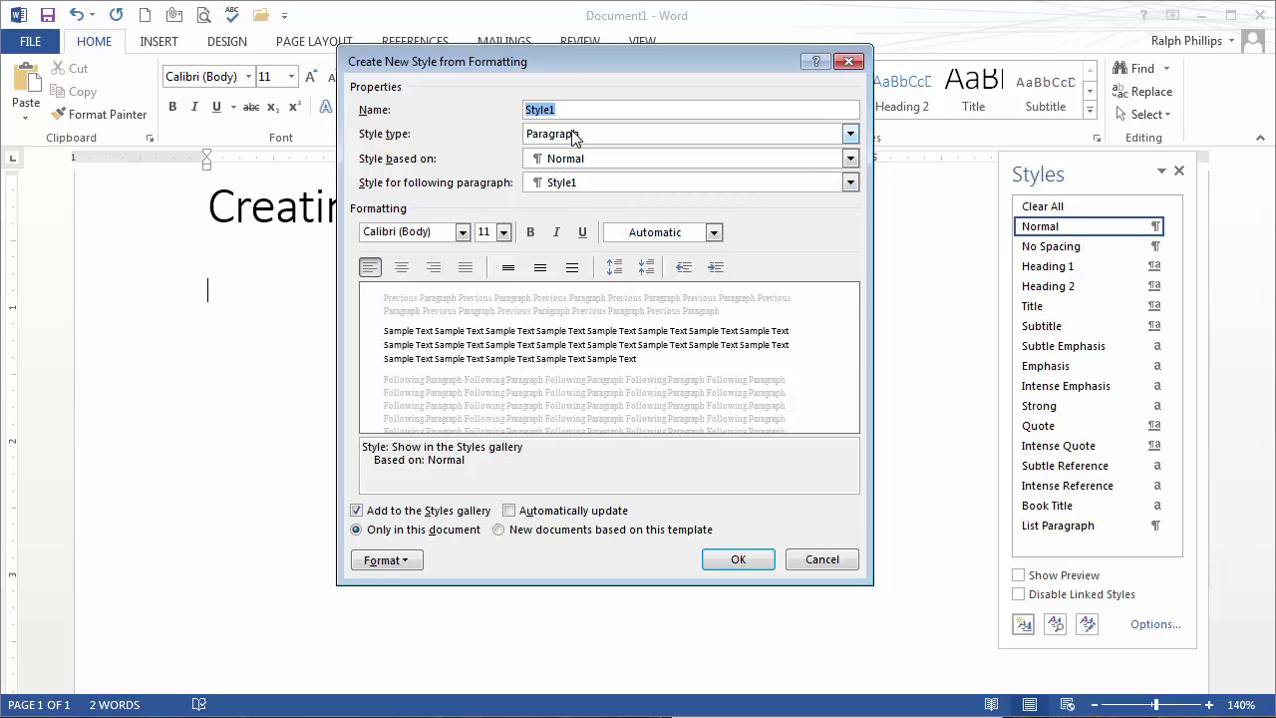
{"action": "left_click_drag", "start_coordinate": [569, 109], "coordinate": [454, 110]}
{"action": "type", "text": "Long Quote"}
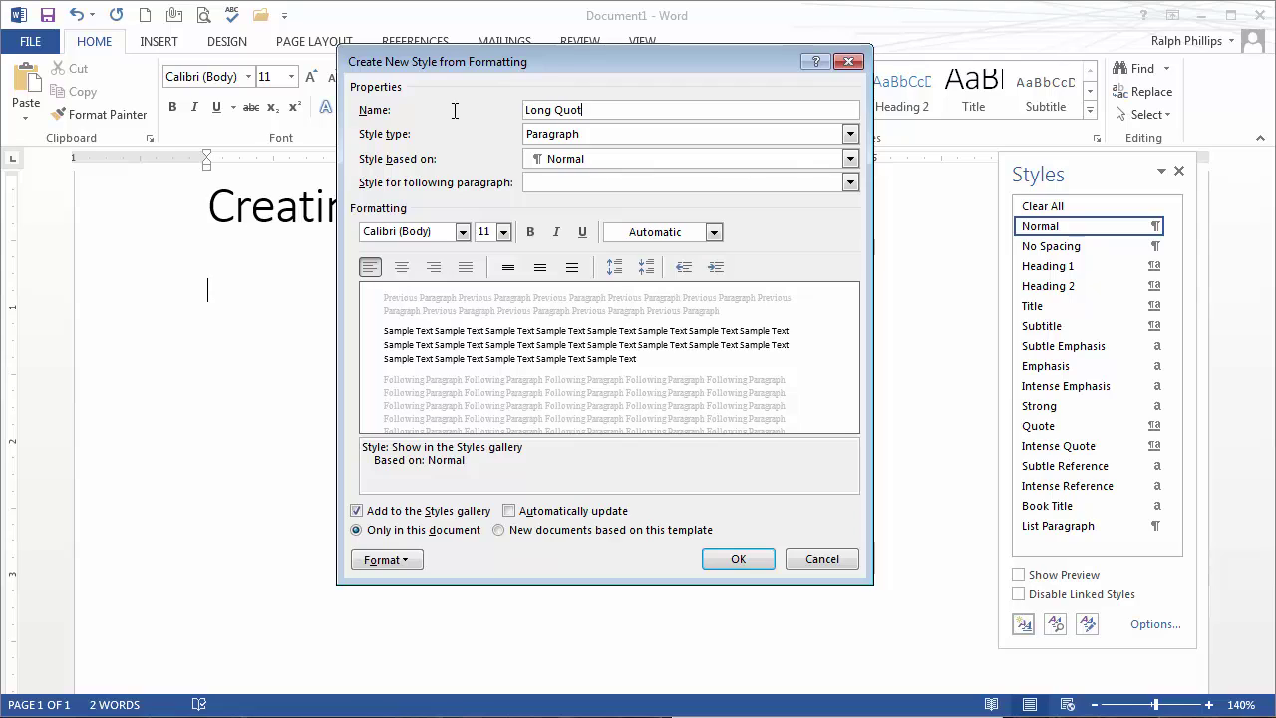
{"action": "left_click", "coordinate": [576, 135]}
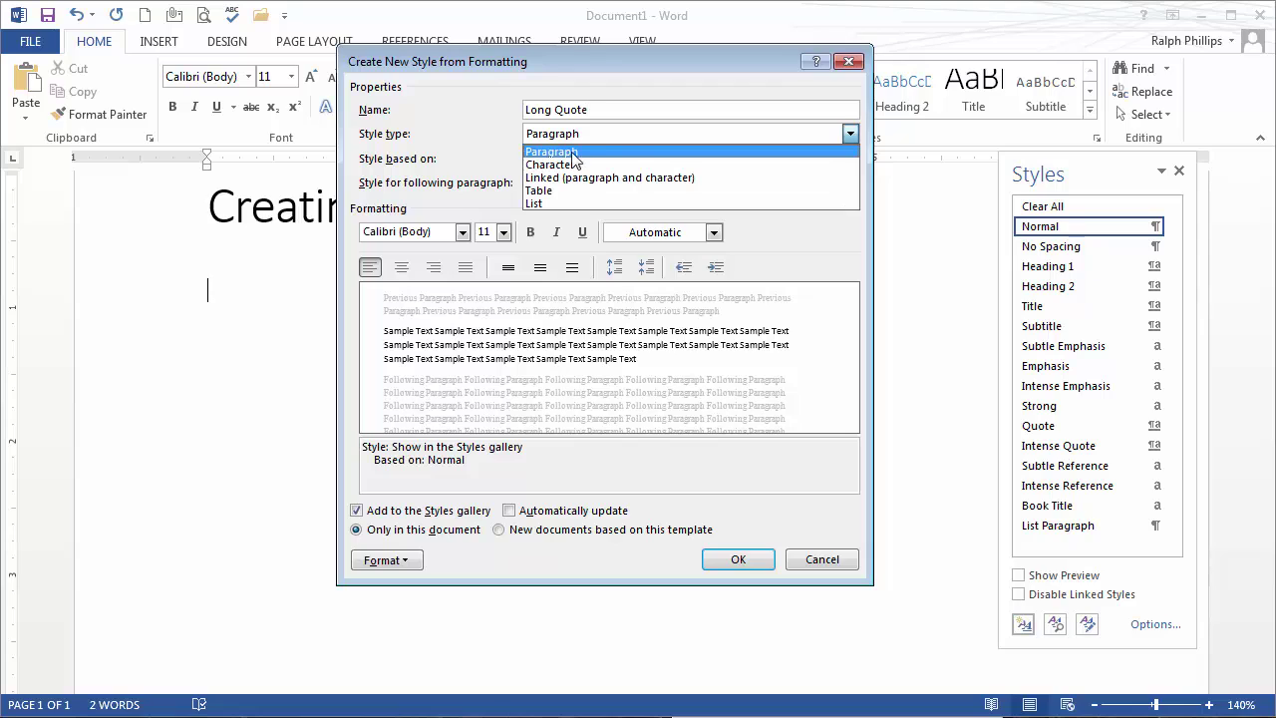
{"action": "left_click", "coordinate": [577, 149]}
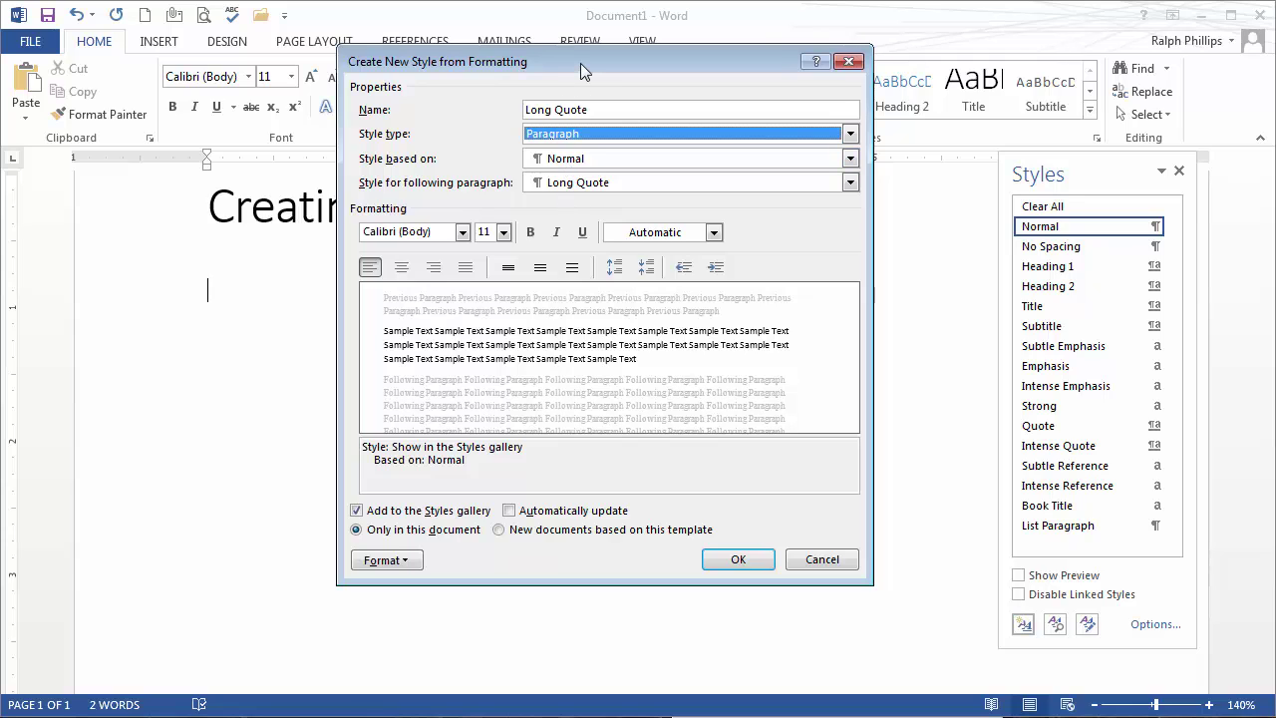
{"action": "left_click_drag", "start_coordinate": [581, 63], "coordinate": [558, 38]}
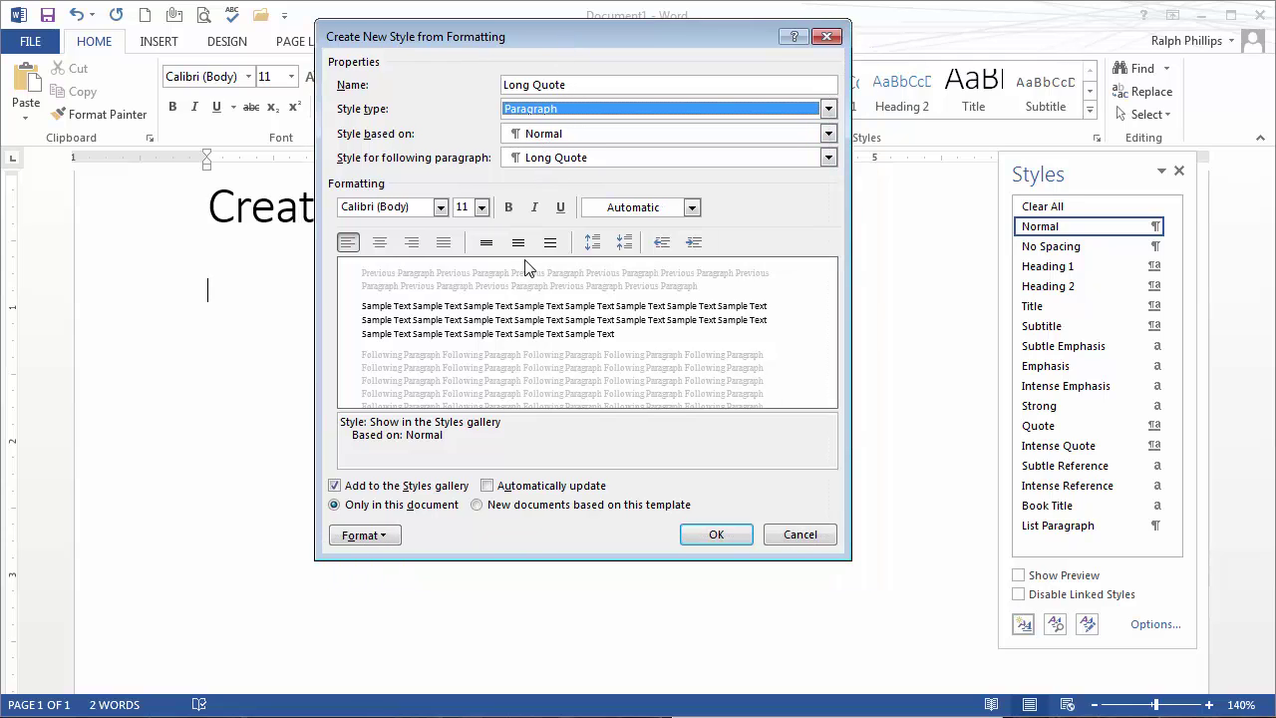
{"action": "left_click", "coordinate": [440, 207]}
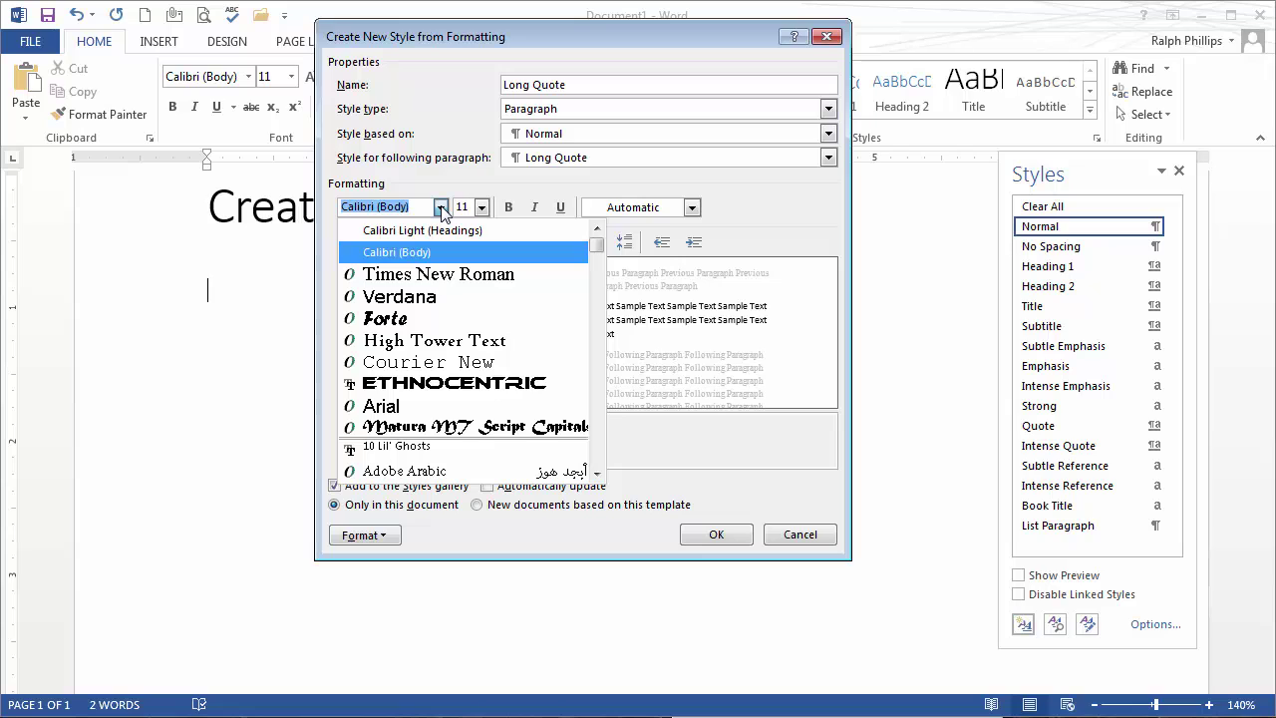
{"action": "left_click", "coordinate": [420, 319]}
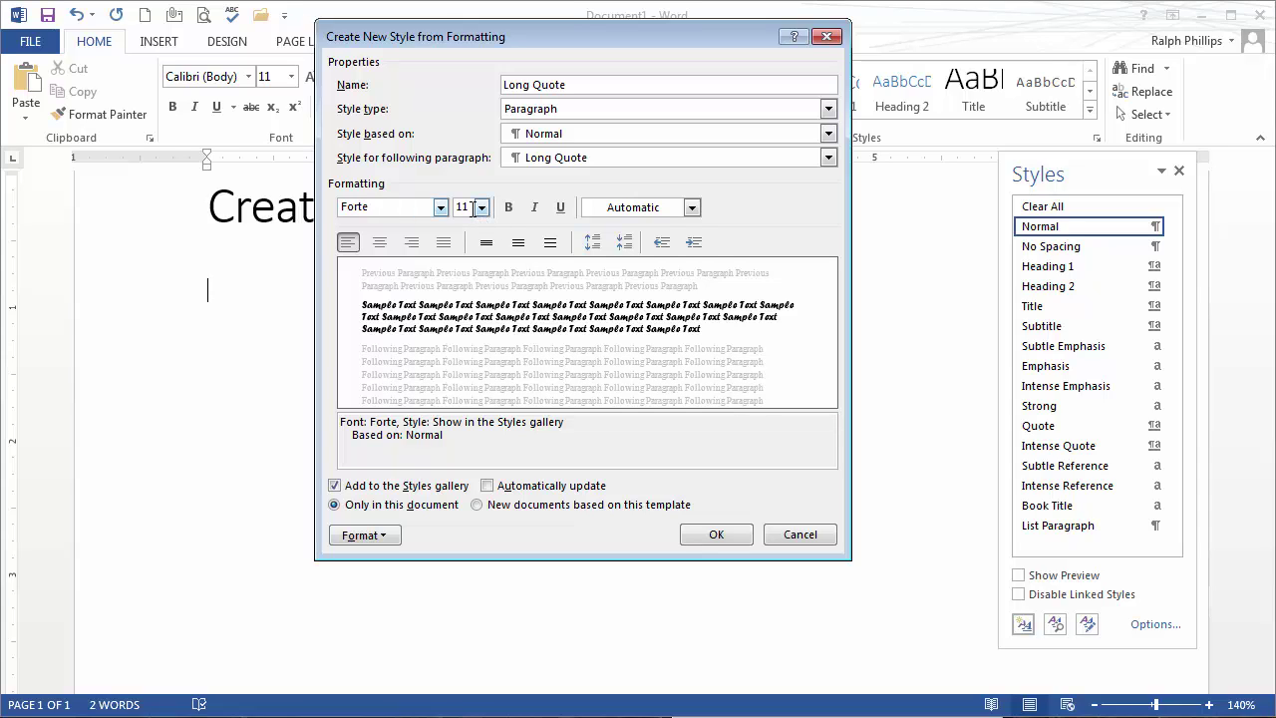
- Give the Long Quote style 1" left and right indents and Single line spacing
{"action": "left_click", "coordinate": [371, 539]}
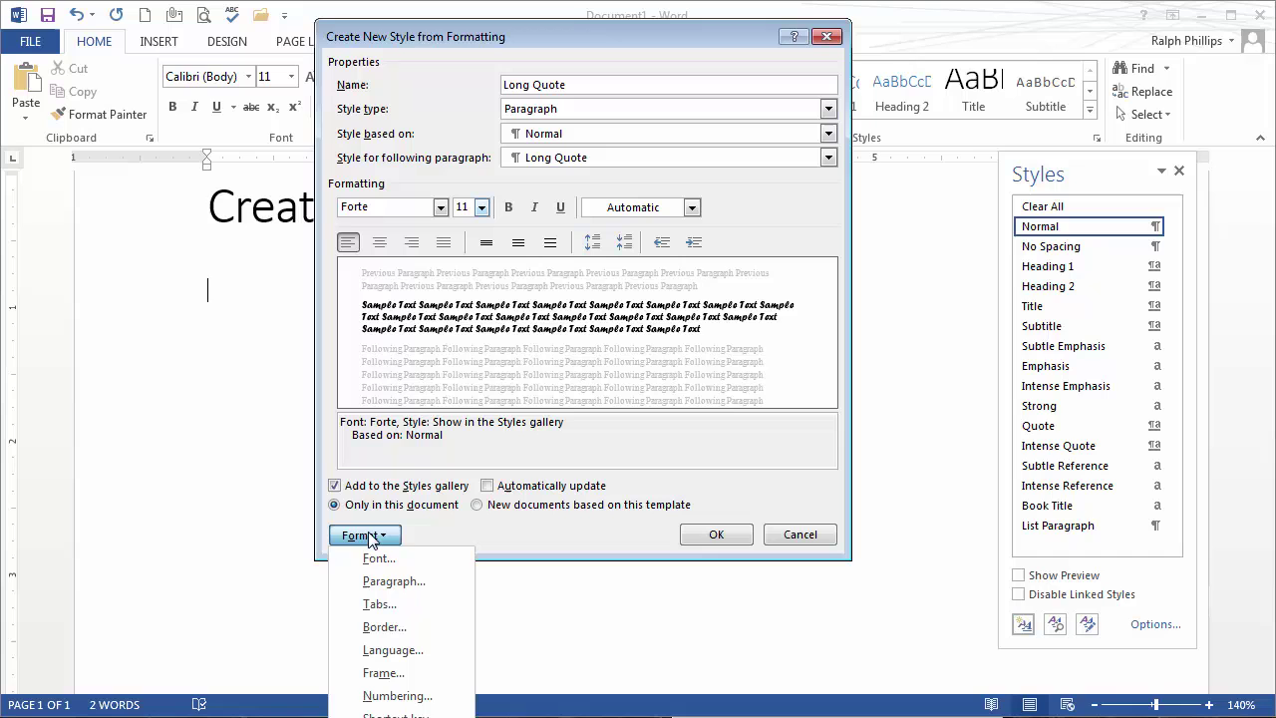
{"action": "left_click", "coordinate": [389, 582]}
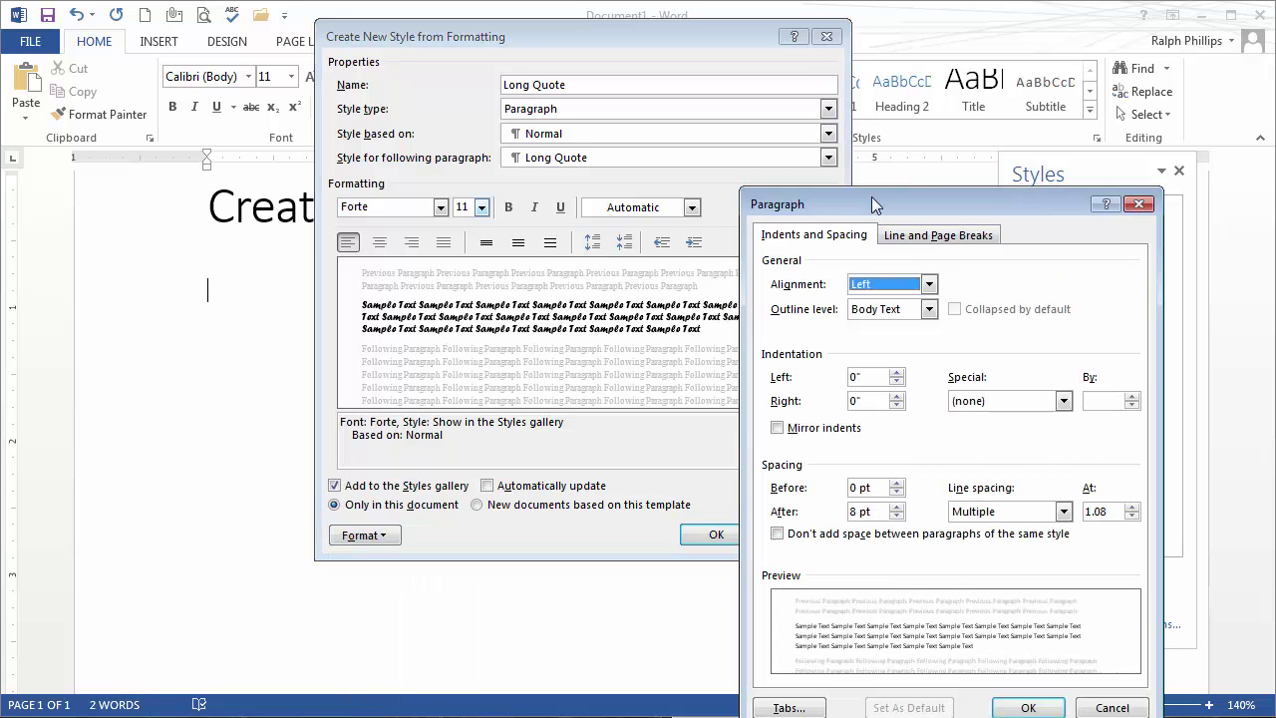
{"action": "left_click_drag", "start_coordinate": [871, 204], "coordinate": [640, 70]}
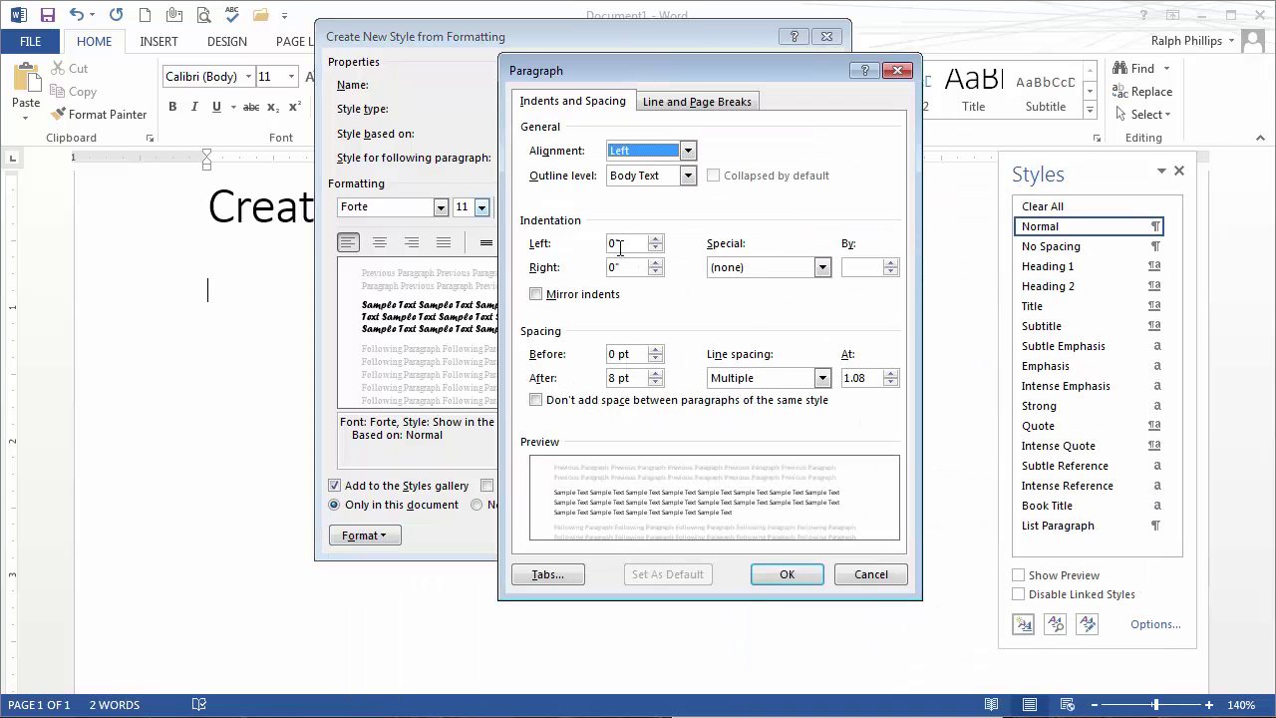
{"action": "left_click_drag", "start_coordinate": [630, 244], "coordinate": [585, 273]}
{"action": "type", "text": "11"}
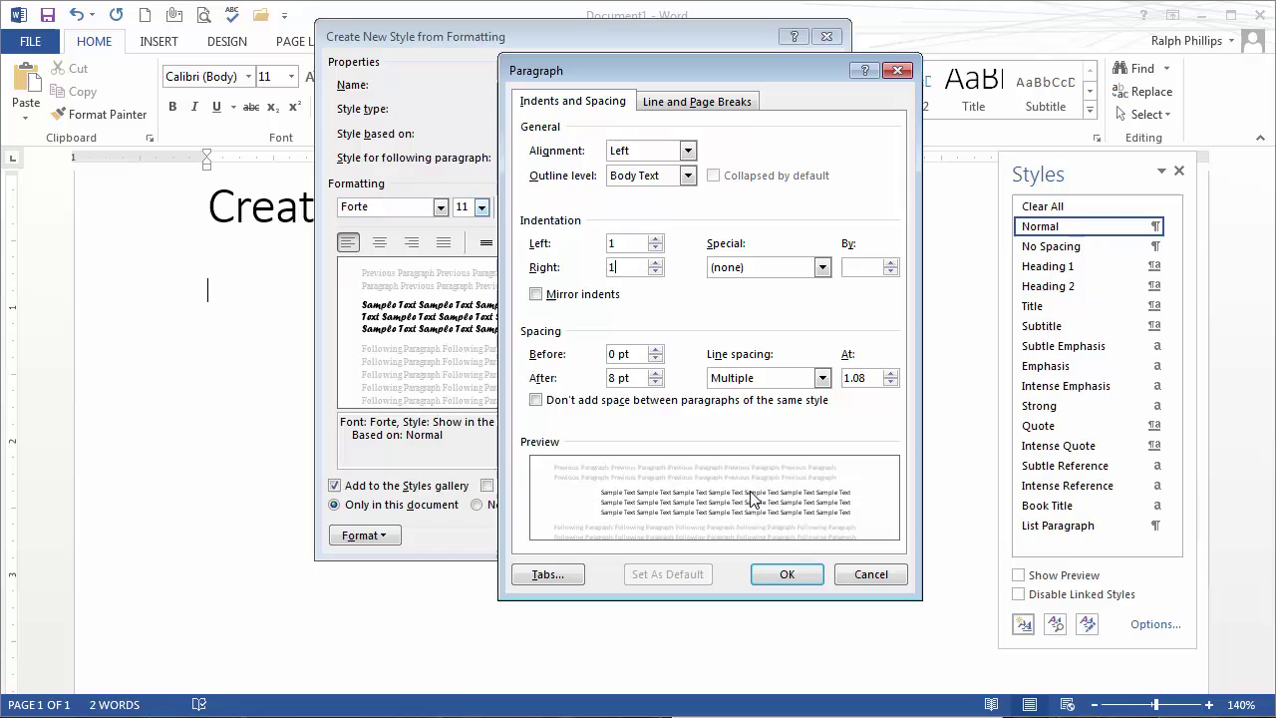
{"action": "left_click", "coordinate": [784, 380]}
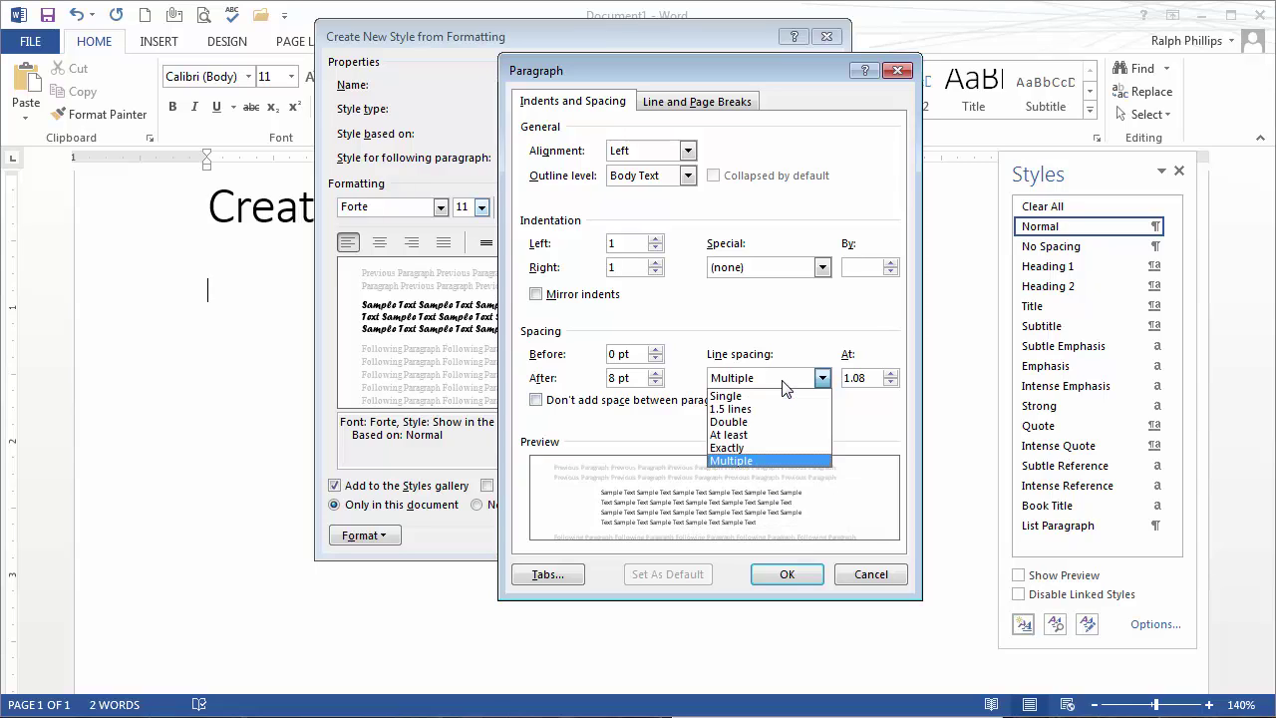
{"action": "left_click", "coordinate": [766, 396]}
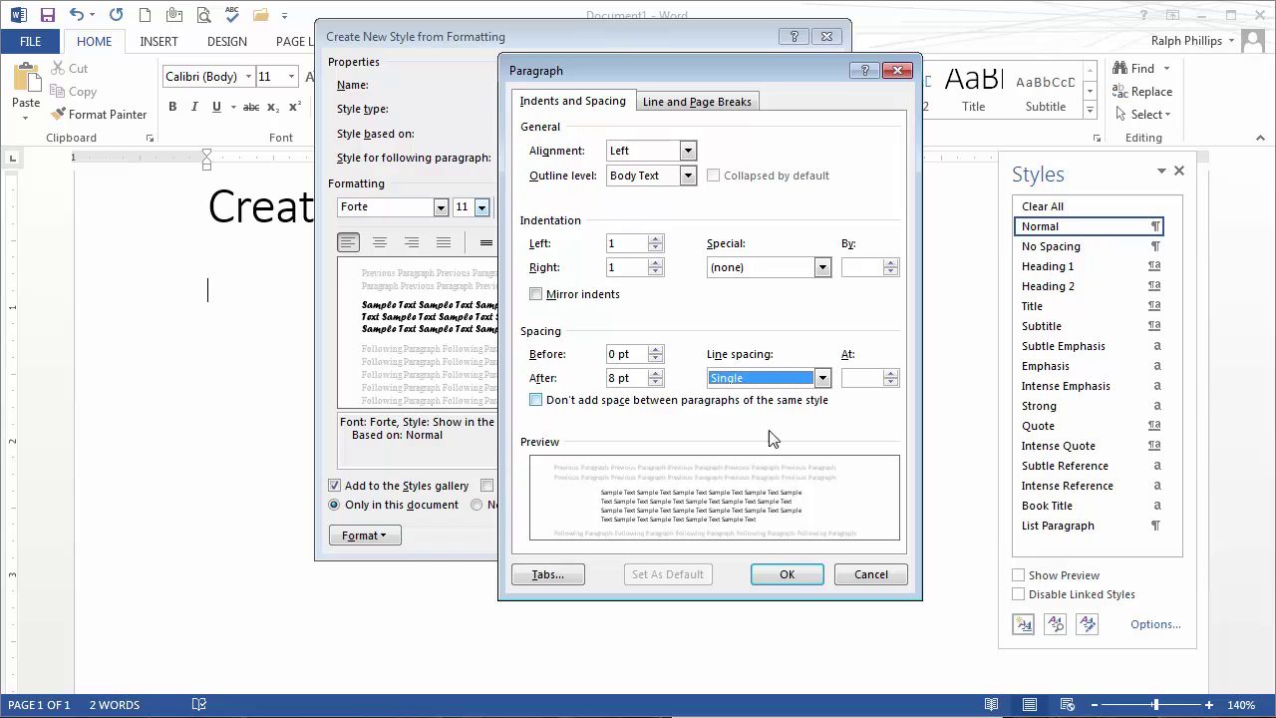
{"action": "left_click", "coordinate": [803, 578]}
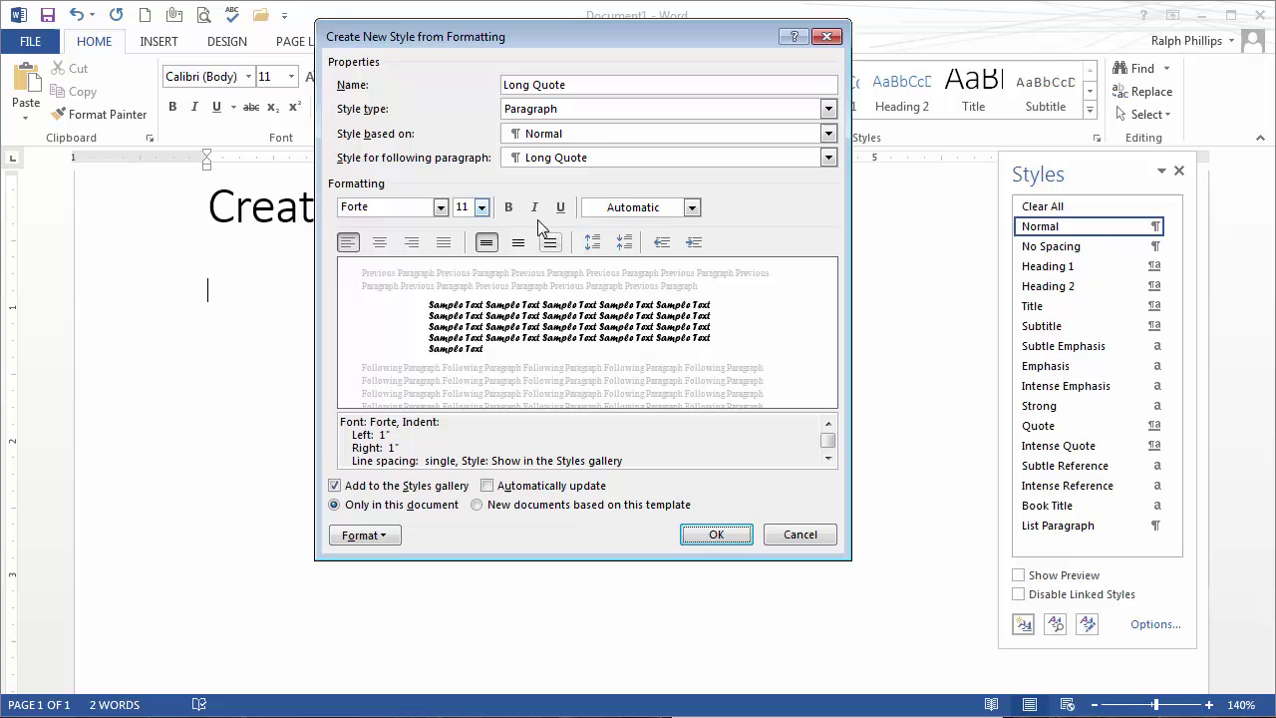
- Add 12.5% pattern shading to the Long Quote style and save the style
{"action": "left_click", "coordinate": [364, 535]}
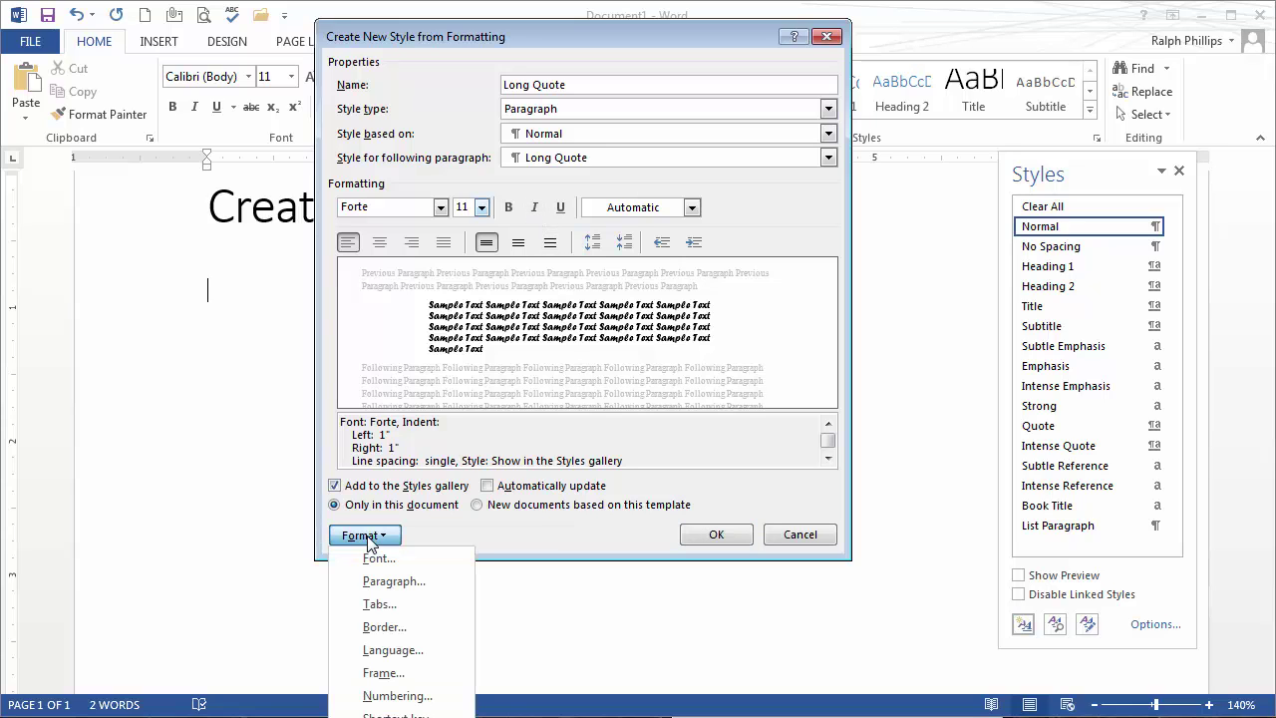
{"action": "left_click", "coordinate": [407, 627]}
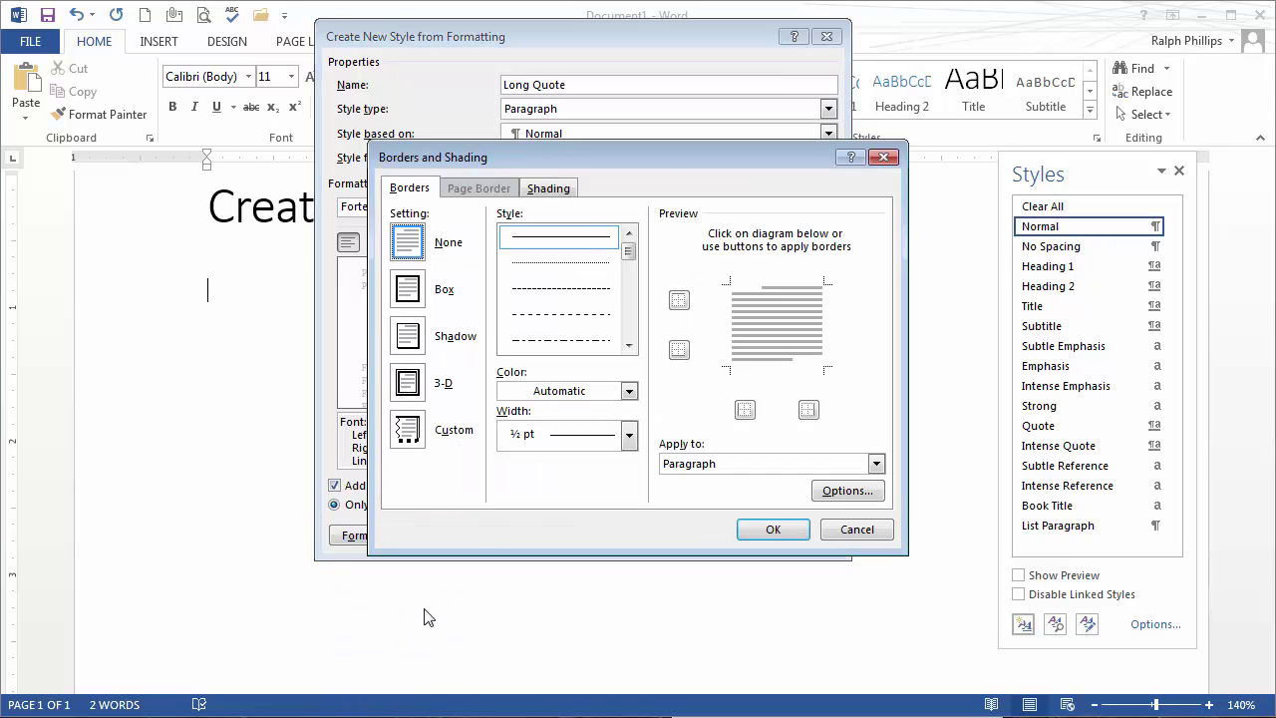
{"action": "left_click", "coordinate": [523, 189]}
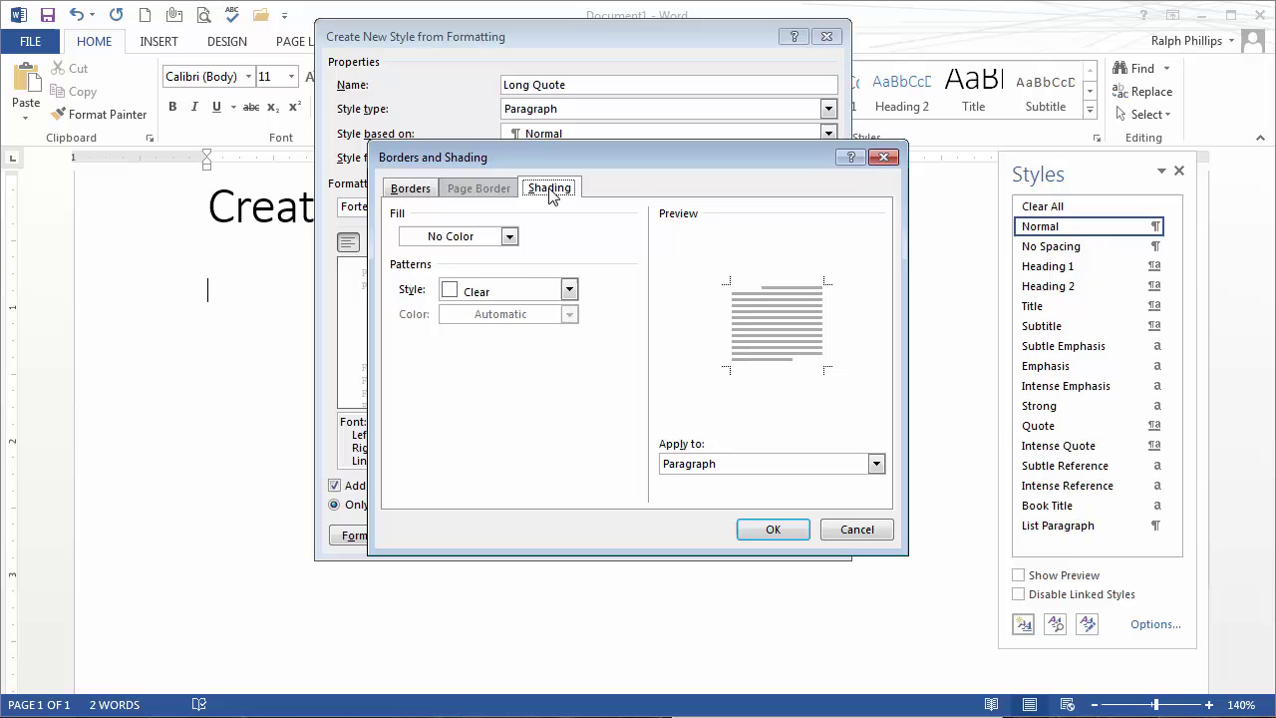
{"action": "left_click", "coordinate": [525, 295]}
{"action": "left_click", "coordinate": [478, 385]}
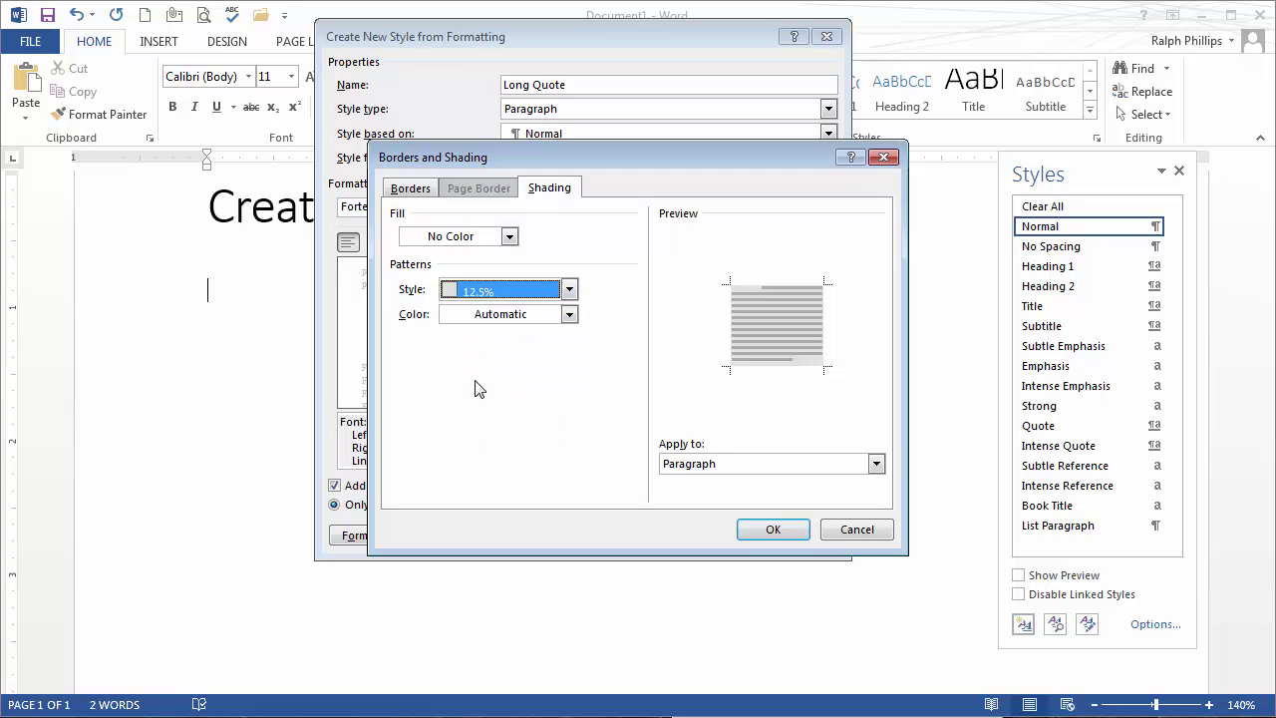
{"action": "left_click", "coordinate": [773, 529]}
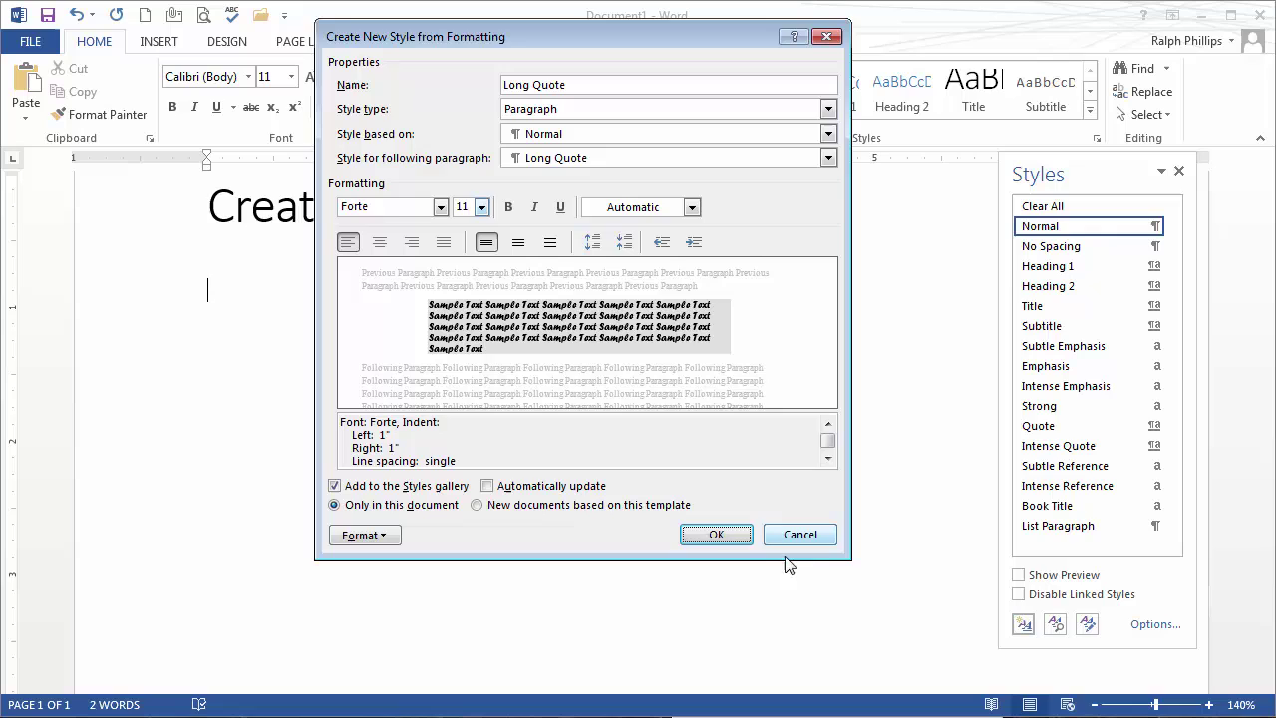
{"action": "left_click", "coordinate": [715, 535]}
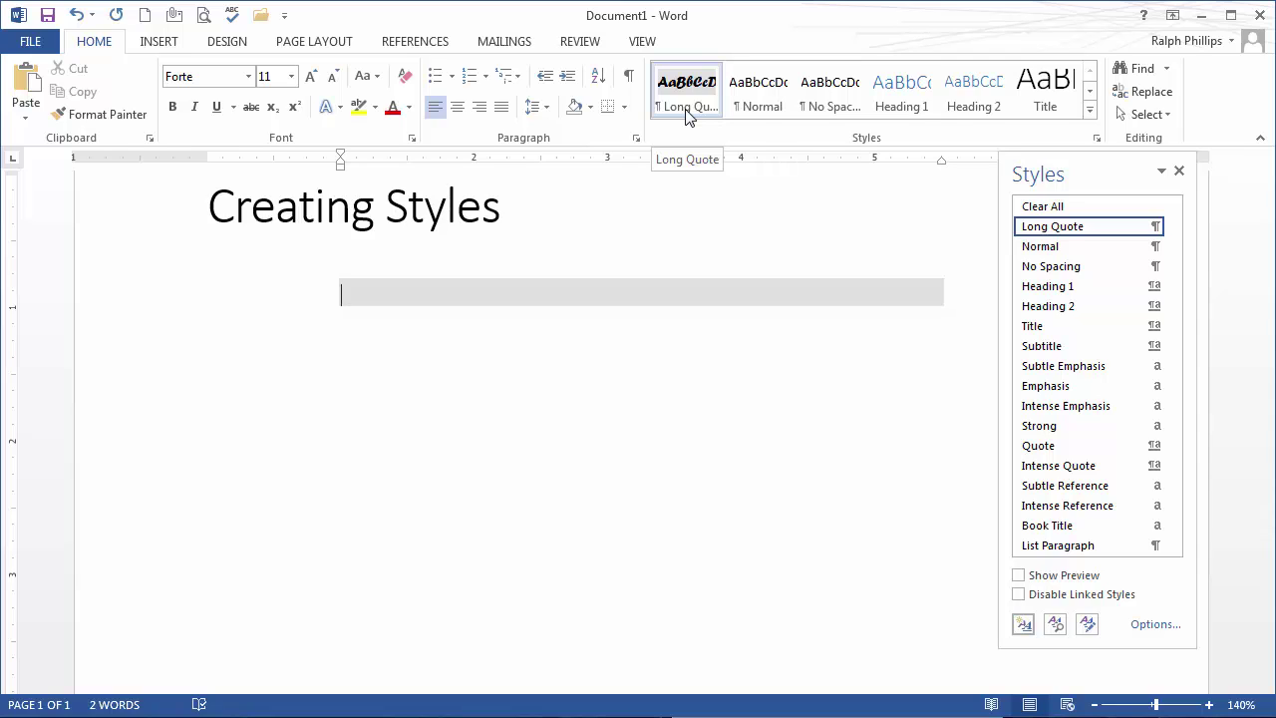
- Reset the empty line to Normal, close the Styles pane, and insert =lorem(5,9) placeholder text
{"action": "left_click", "coordinate": [753, 104]}
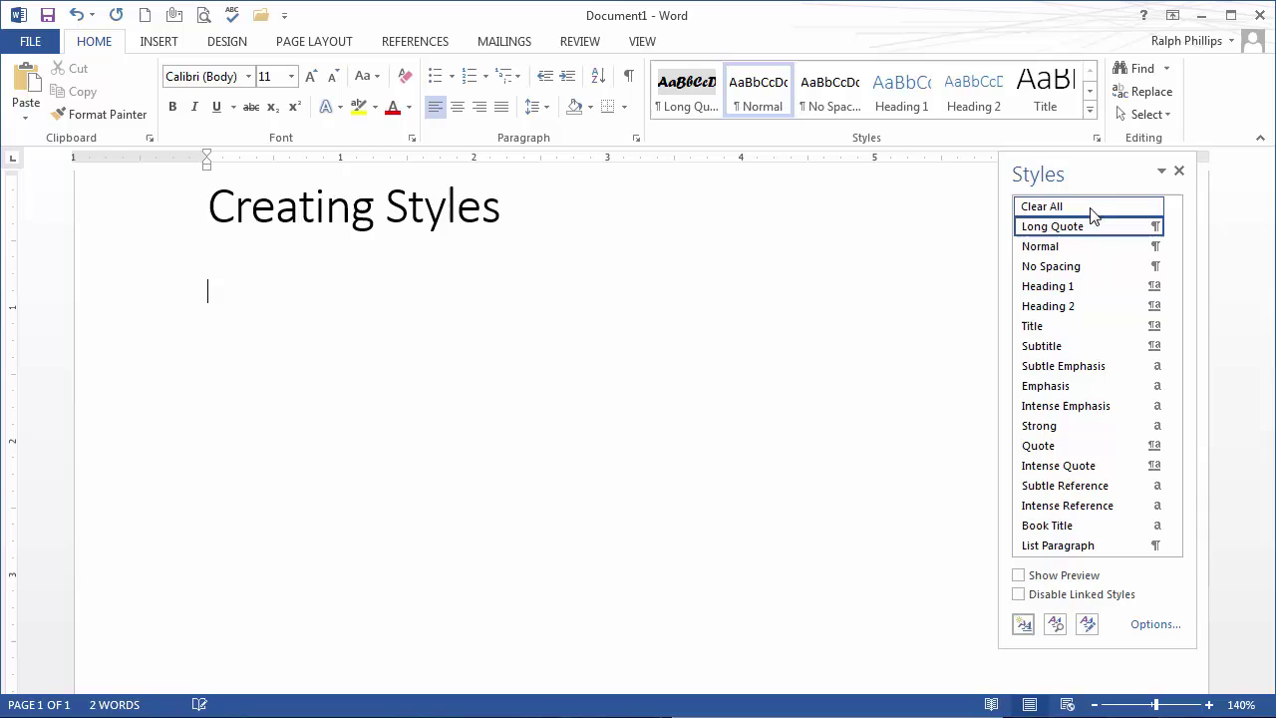
{"action": "left_click", "coordinate": [1178, 171]}
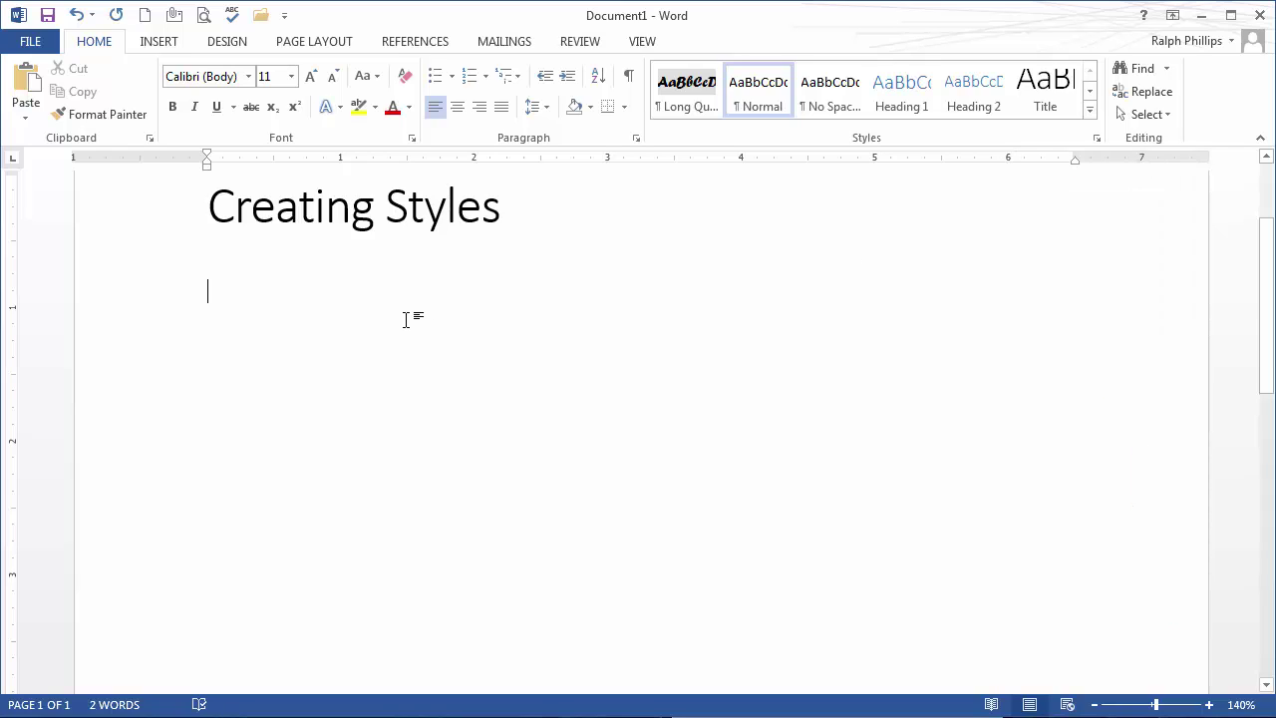
{"action": "type", "text": "="}
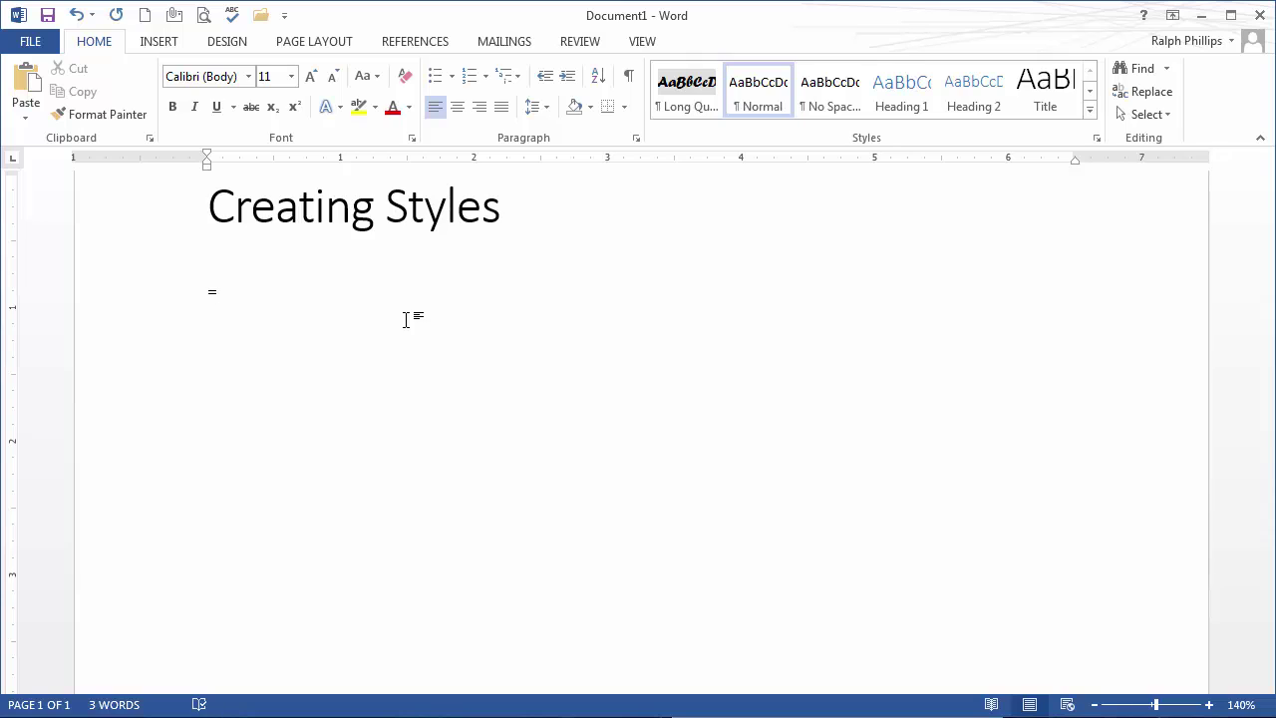
{"action": "type", "text": "lorem(5,9)"}
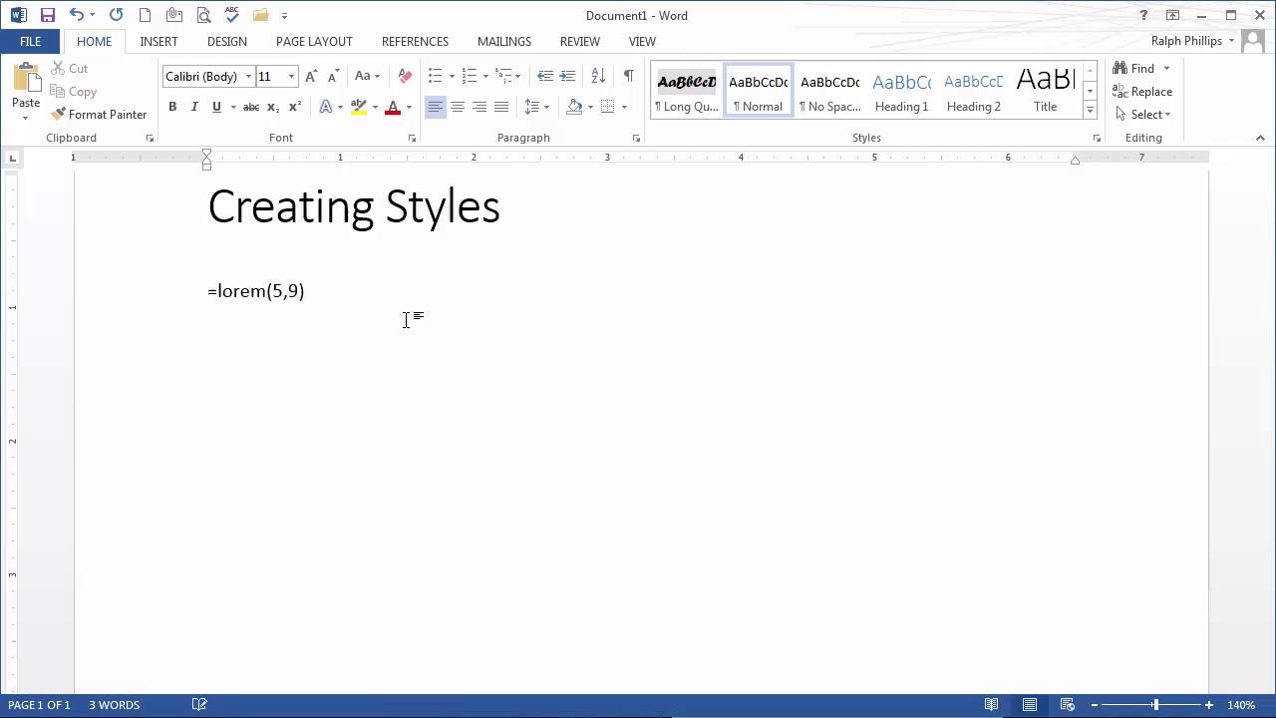
{"action": "key", "text": "Return"}
{"action": "scroll", "coordinate": [658, 369], "scroll_direction": "up", "scroll_amount": 3}
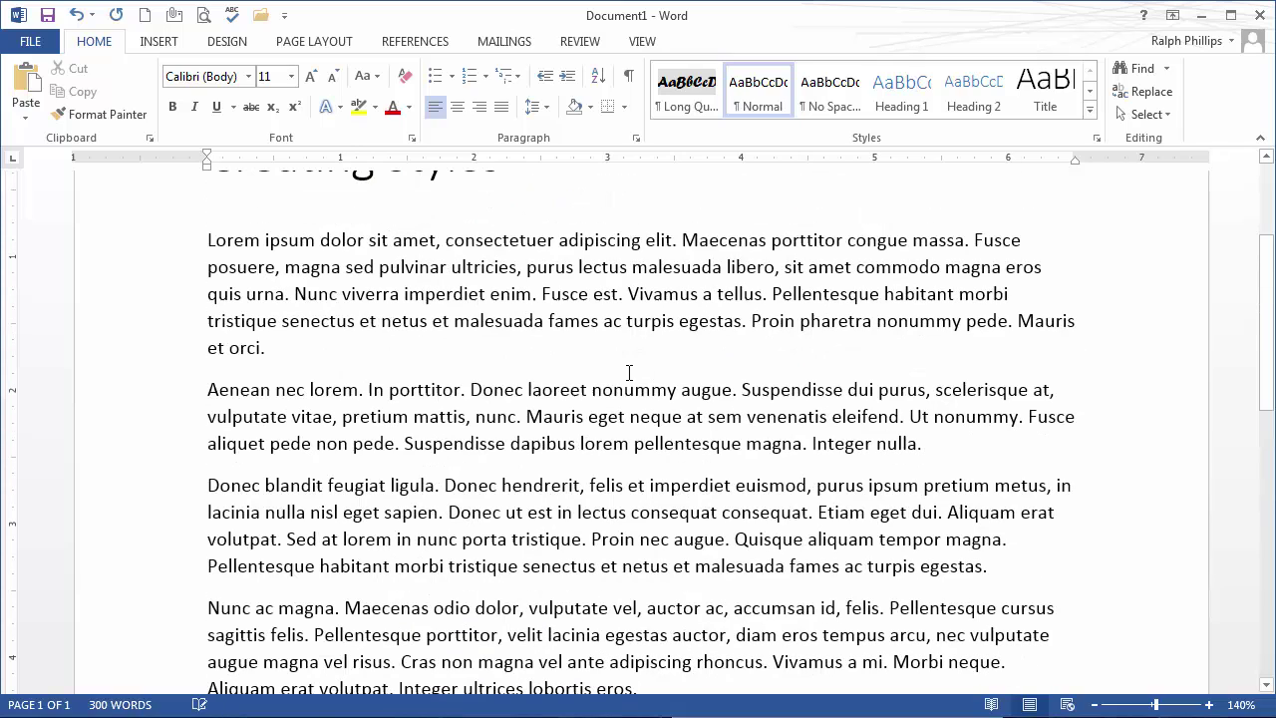
{"action": "scroll", "coordinate": [371, 387], "scroll_direction": "down", "scroll_amount": 2}
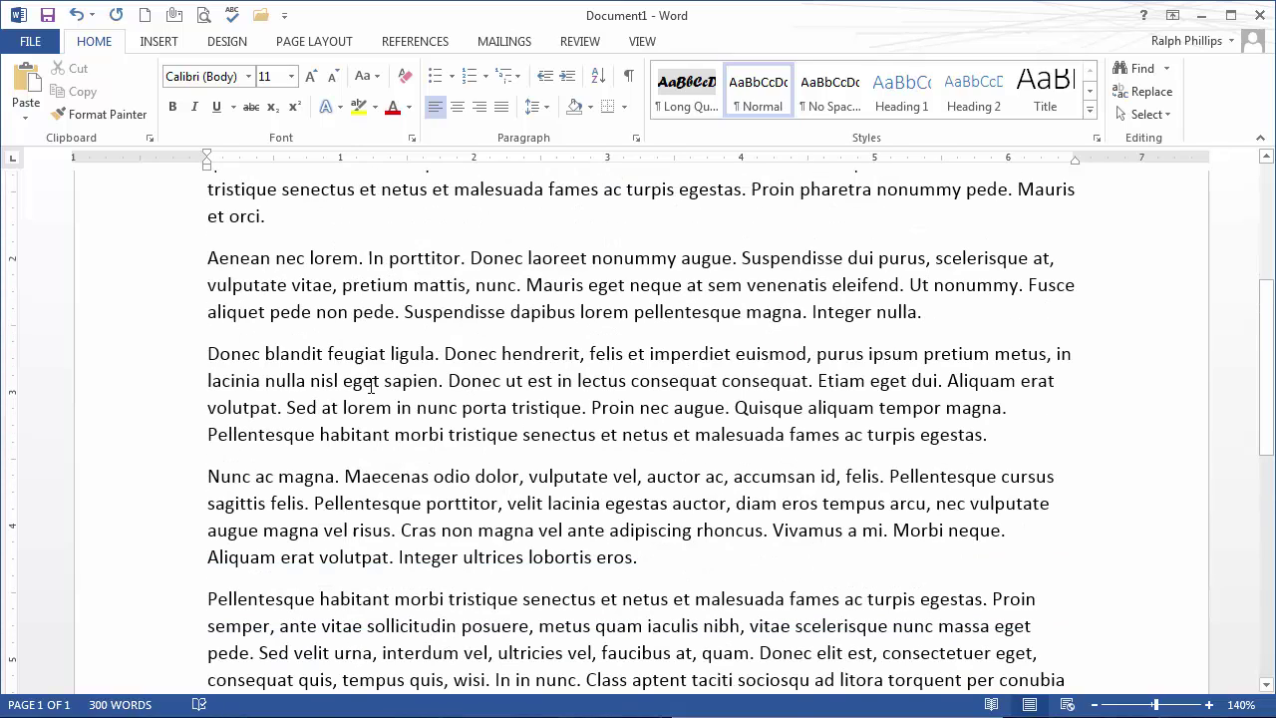
- Apply Long Quote to the 'Donec blandit' paragraph, then move to the empty last line
{"action": "left_click_drag", "start_coordinate": [208, 354], "coordinate": [990, 440]}
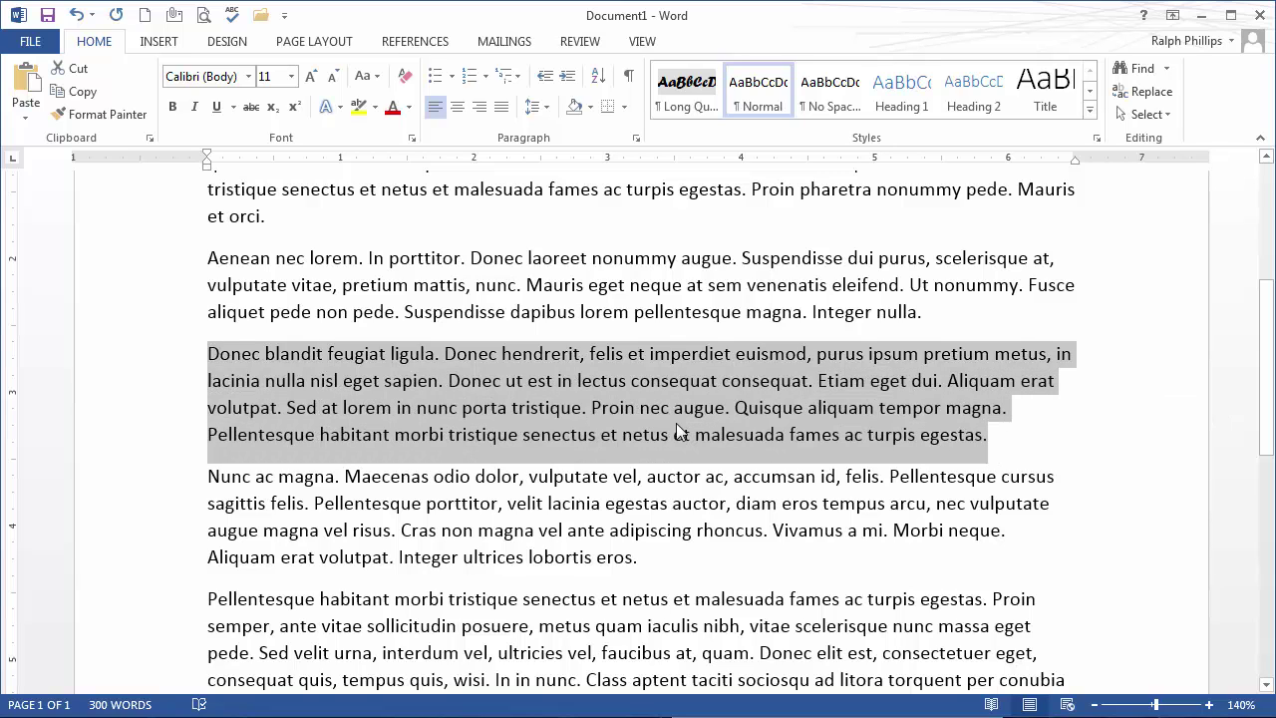
{"action": "left_click", "coordinate": [592, 408]}
{"action": "left_click", "coordinate": [440, 382]}
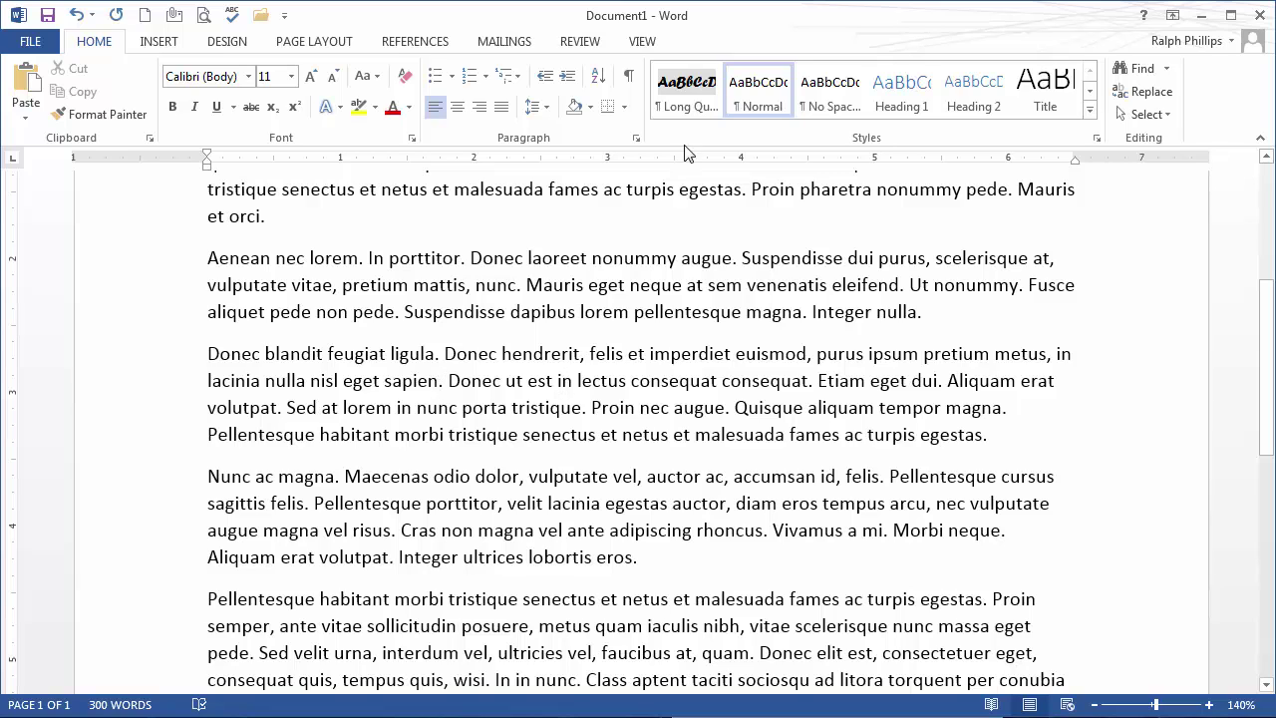
{"action": "left_click", "coordinate": [691, 101]}
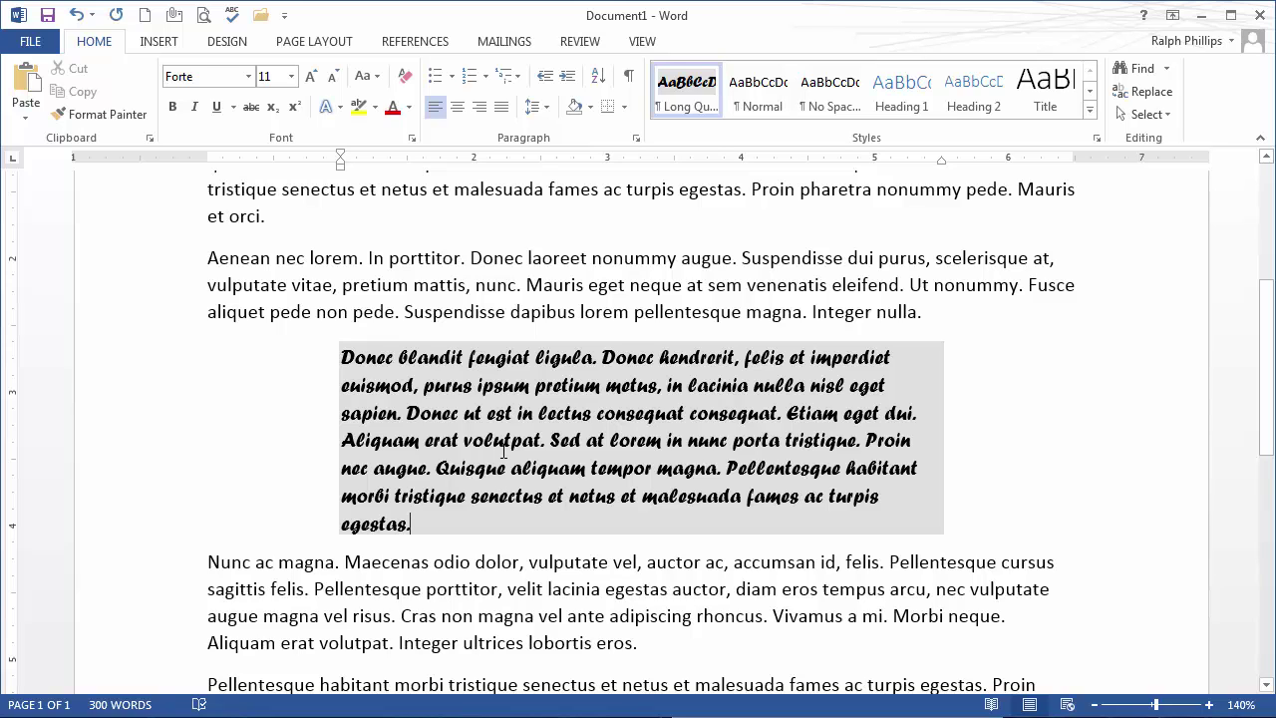
{"action": "scroll", "coordinate": [503, 450], "scroll_direction": "down", "scroll_amount": 5}
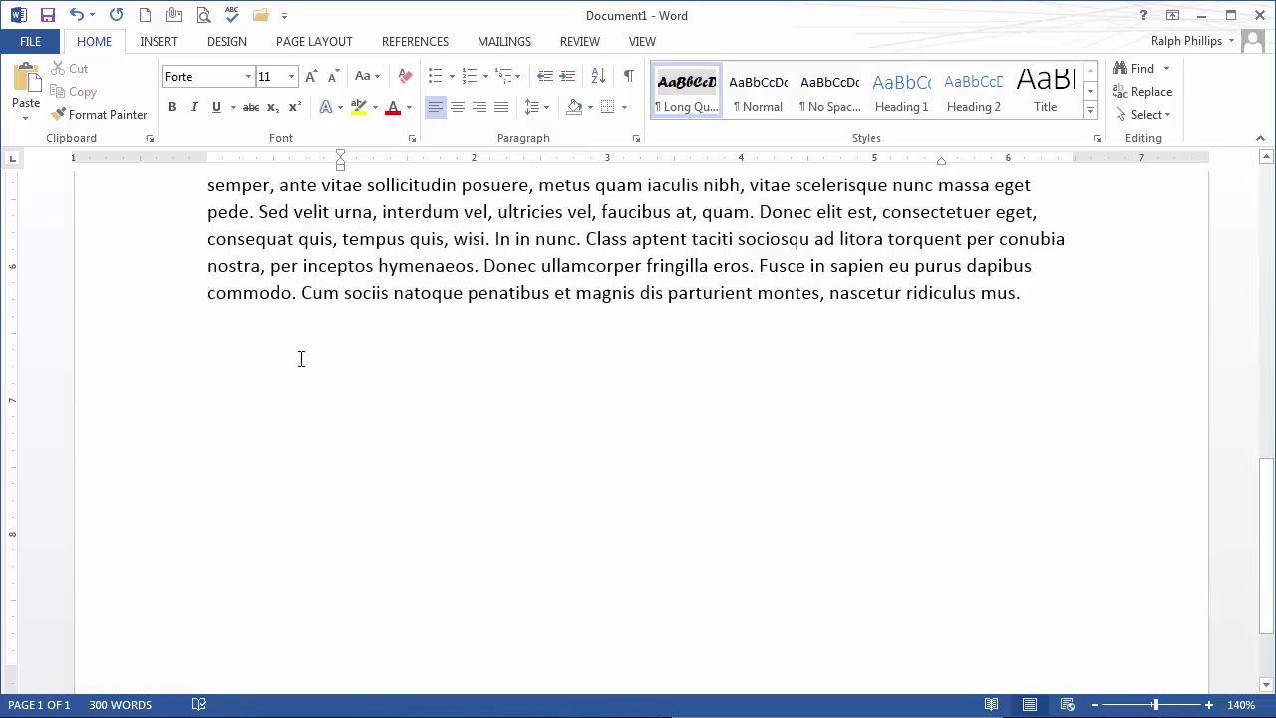
{"action": "left_click", "coordinate": [235, 331]}
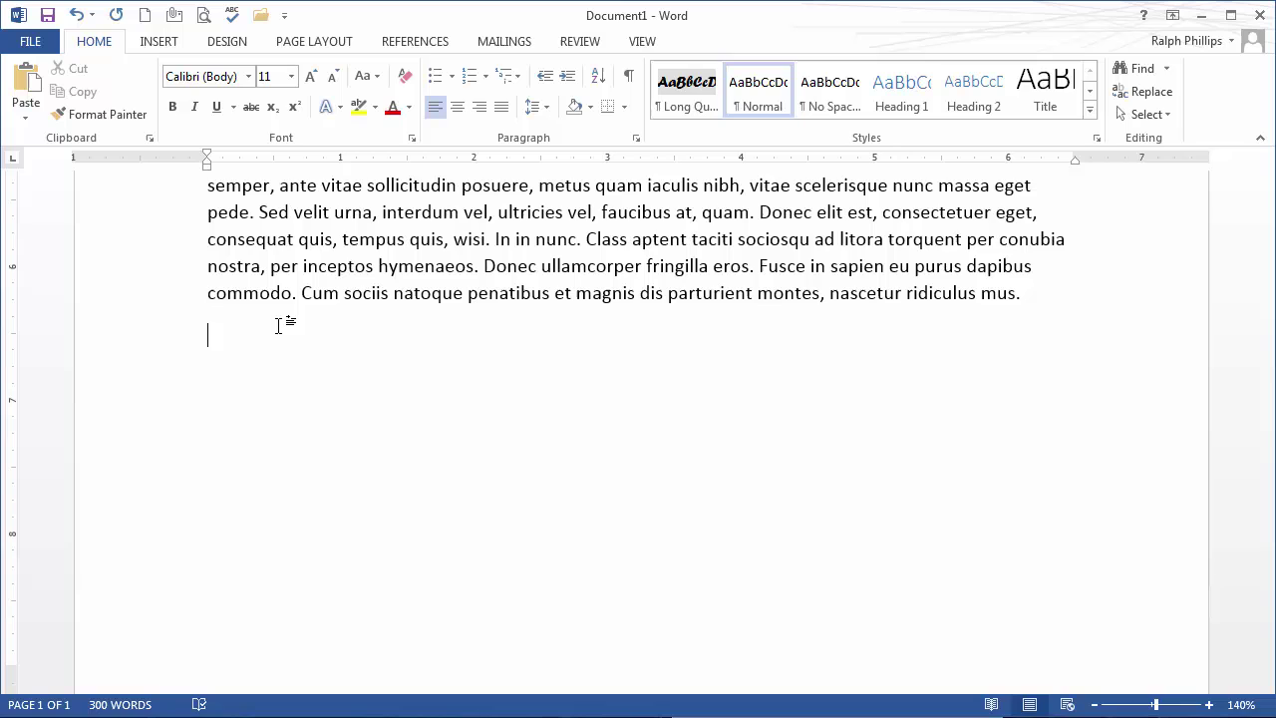
- Start a new paragraph style named 'Code Sample' using the Courier New font
{"action": "left_click", "coordinate": [1096, 139]}
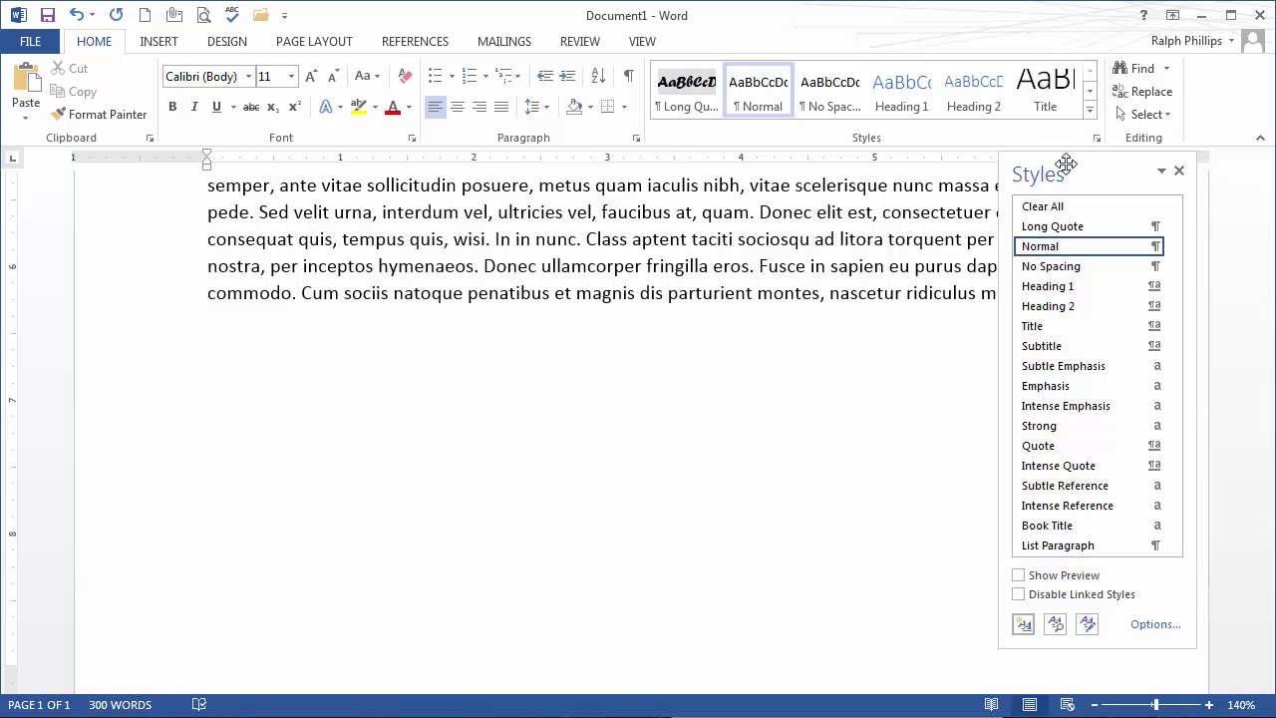
{"action": "left_click", "coordinate": [1023, 624]}
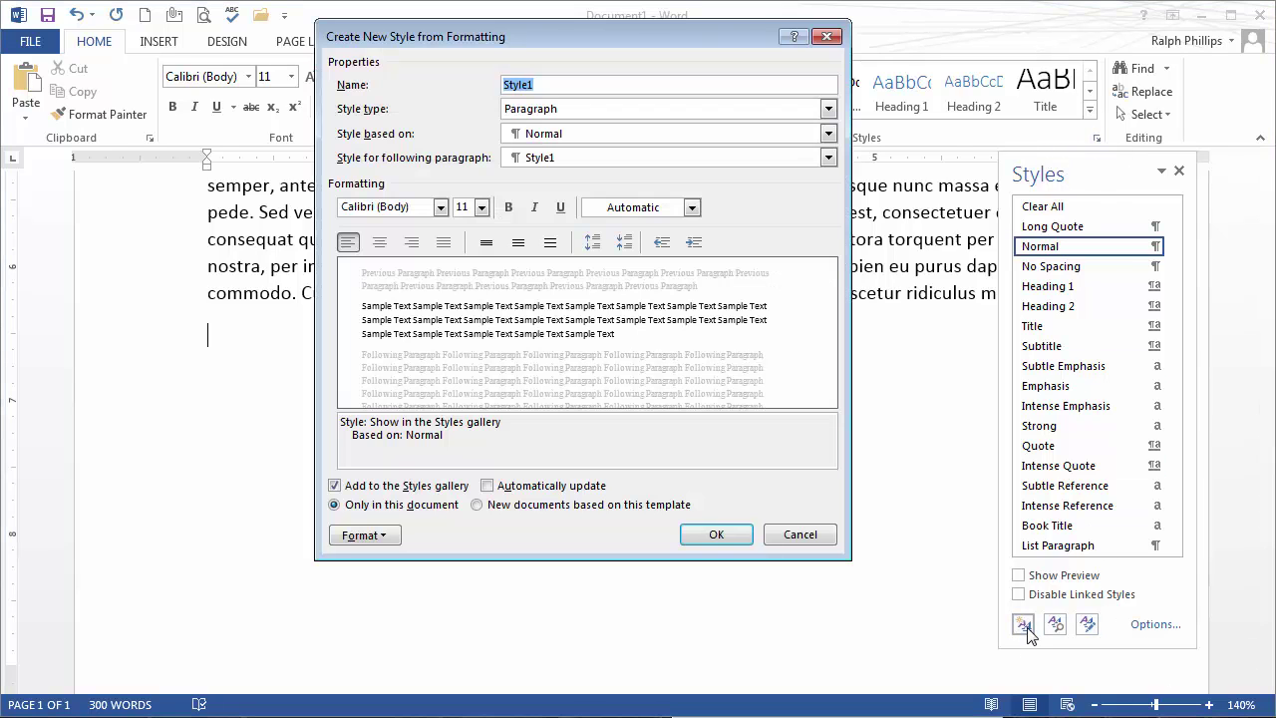
{"action": "type", "text": "Code Samp"}
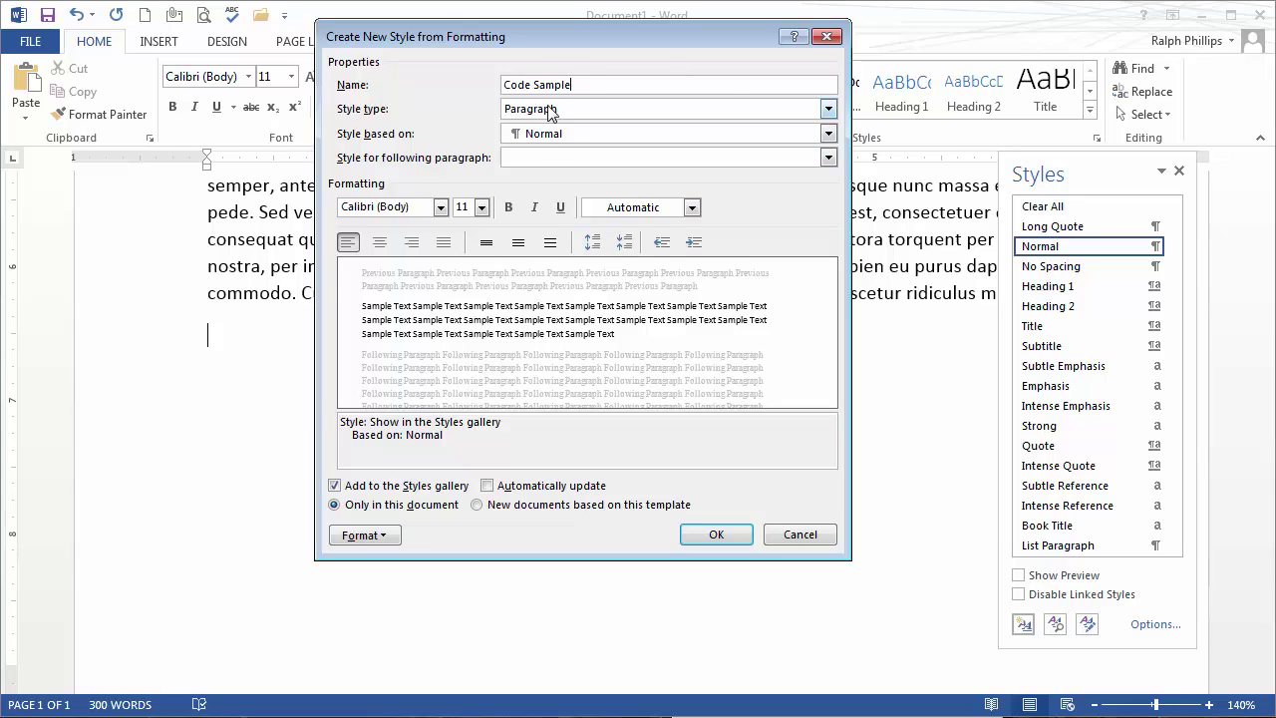
{"action": "left_click", "coordinate": [402, 207]}
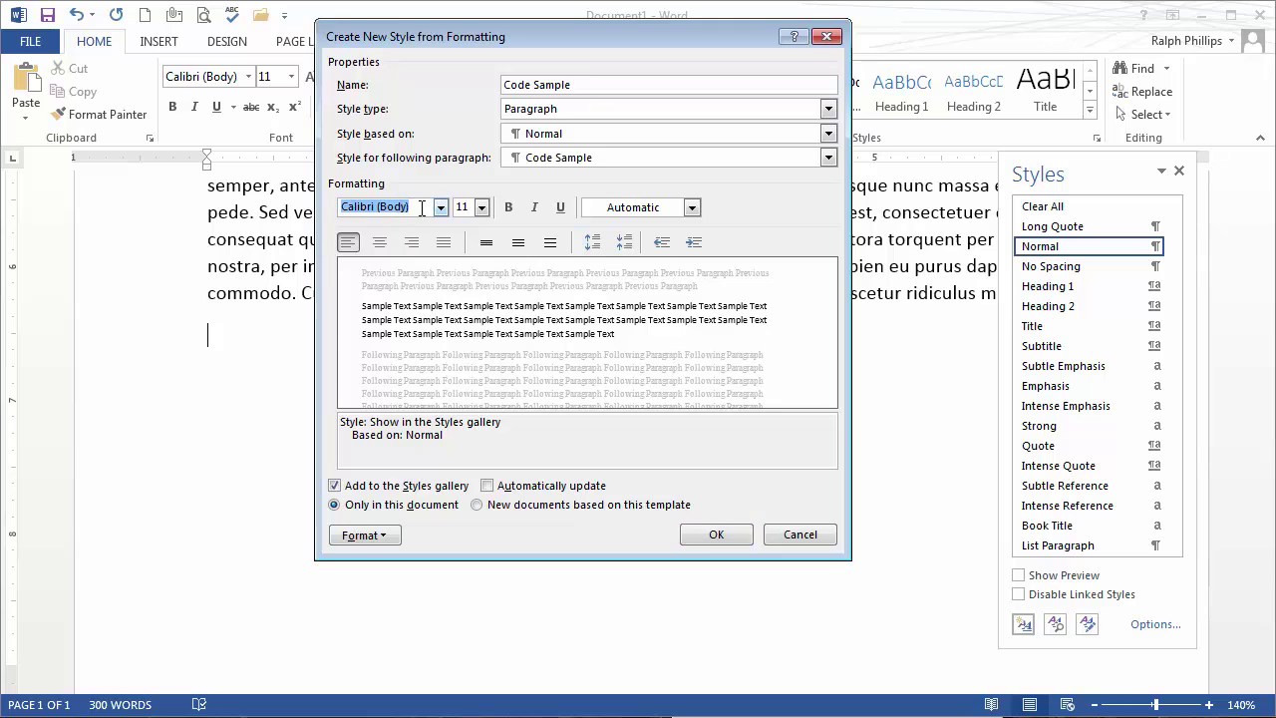
{"action": "left_click", "coordinate": [440, 208]}
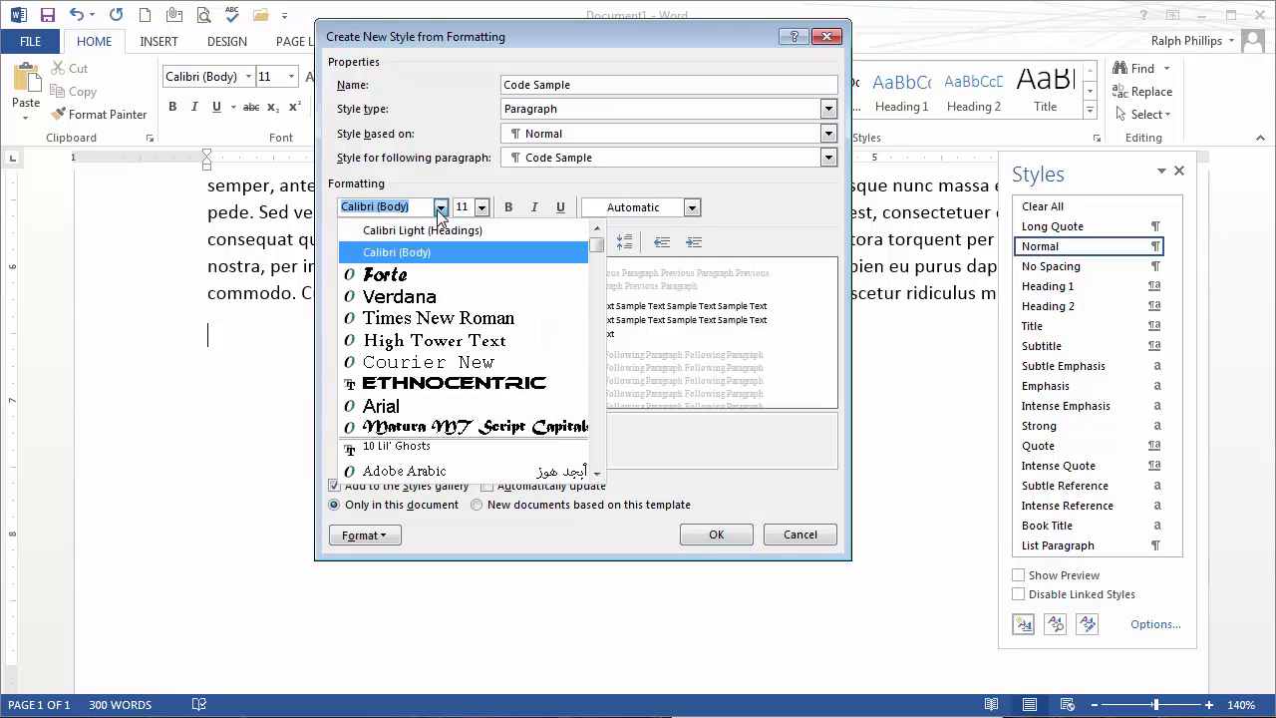
{"action": "type", "text": "Courier New"}
{"action": "key", "text": "Right"}
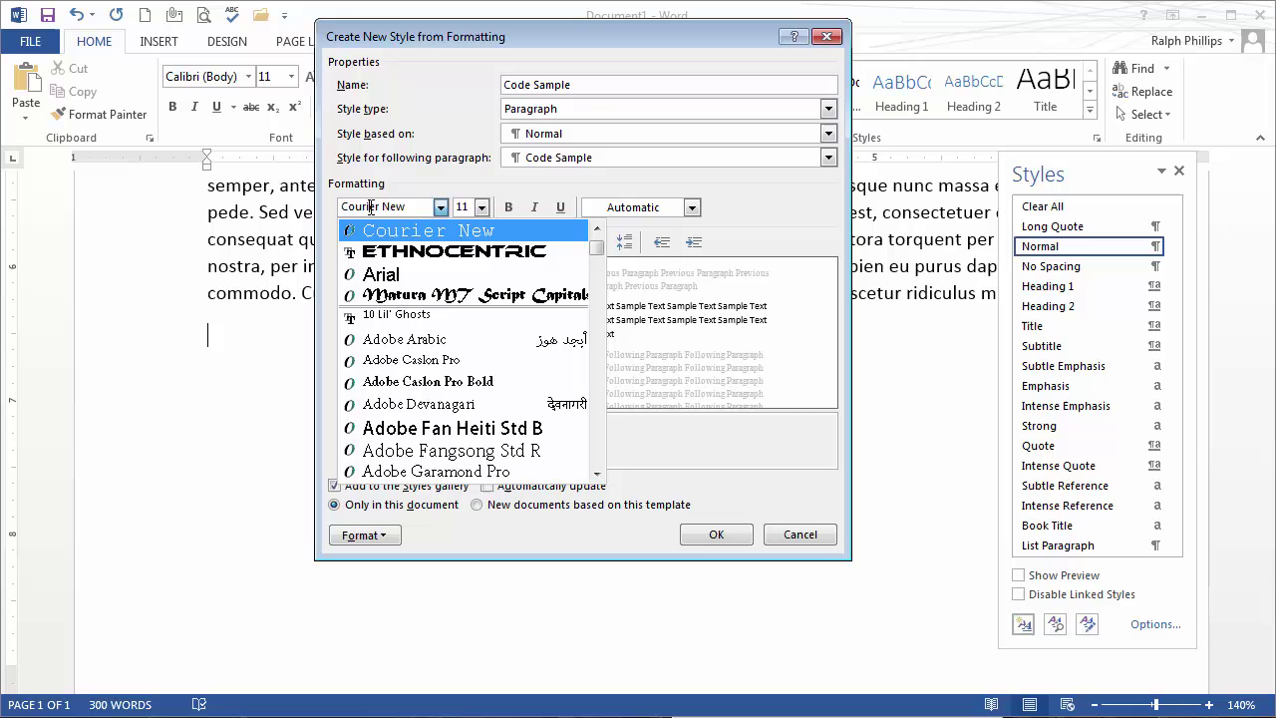
{"action": "left_click", "coordinate": [391, 239]}
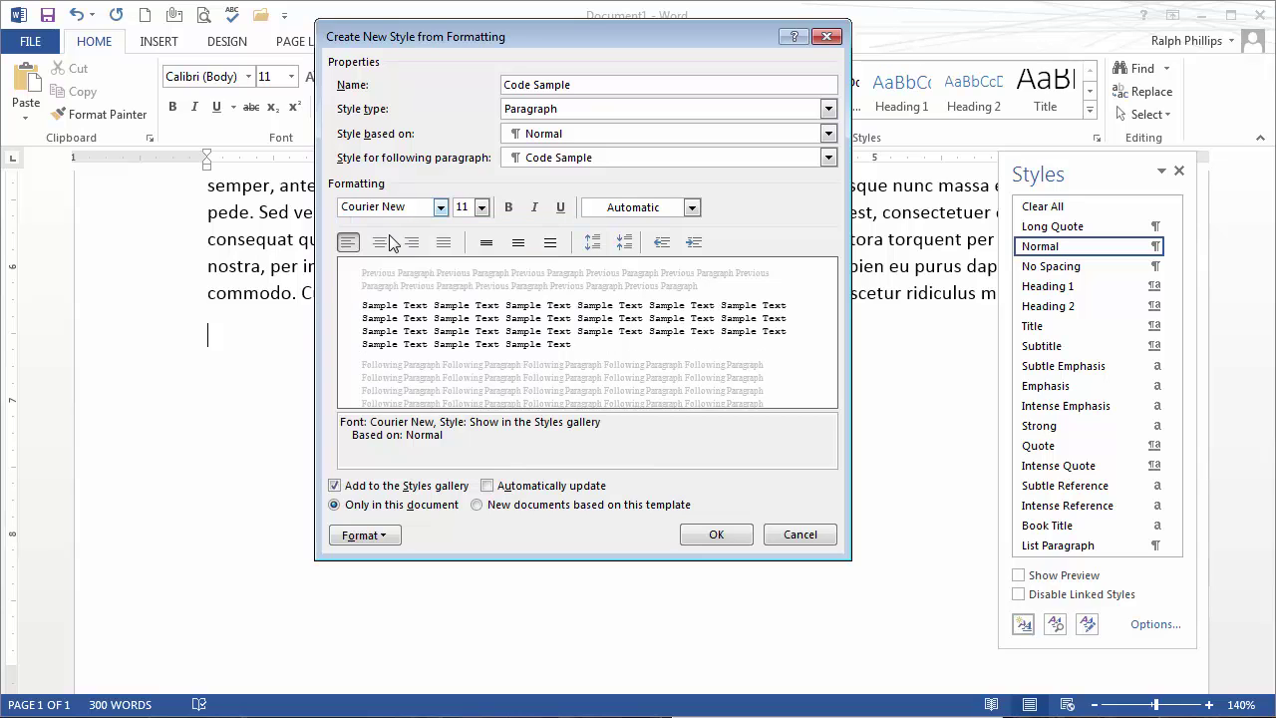
- Make the Code Sample style 12 pt, bold, and Accent 6 green
{"action": "left_click", "coordinate": [481, 209]}
{"action": "left_click", "coordinate": [465, 278]}
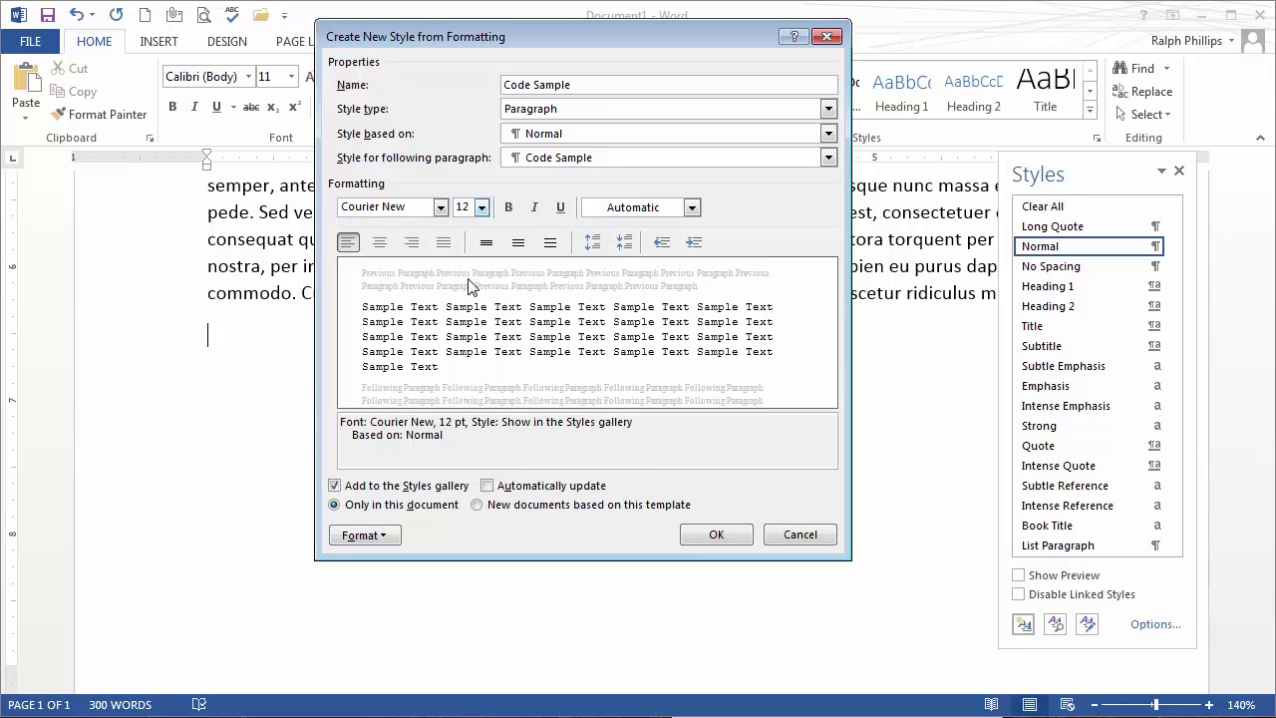
{"action": "left_click", "coordinate": [508, 207]}
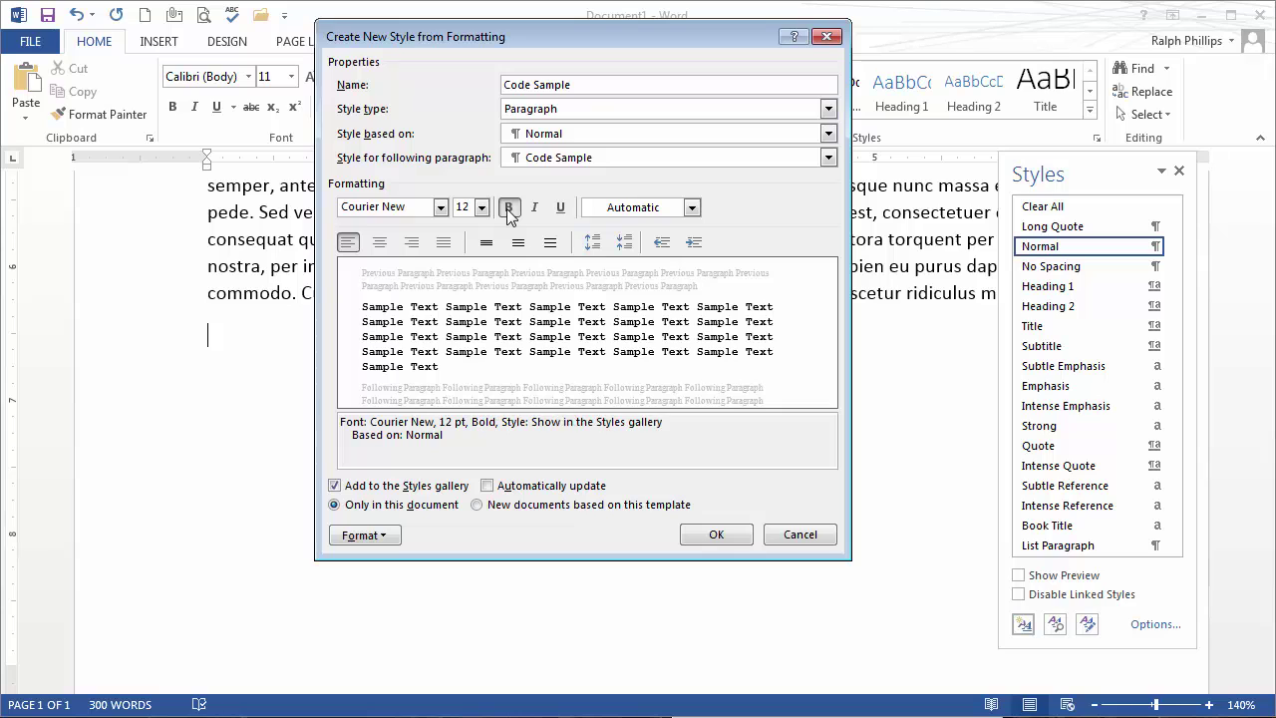
{"action": "left_click", "coordinate": [670, 211]}
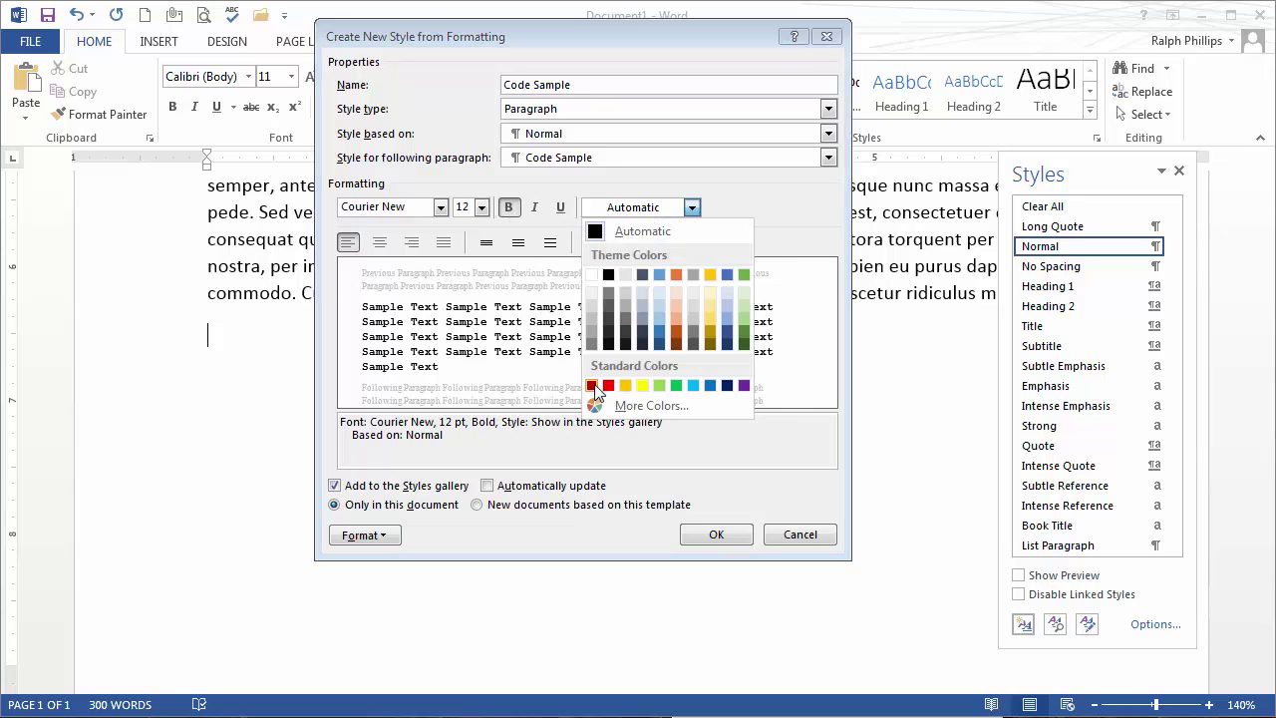
{"action": "left_click", "coordinate": [593, 385]}
{"action": "left_click", "coordinate": [691, 207]}
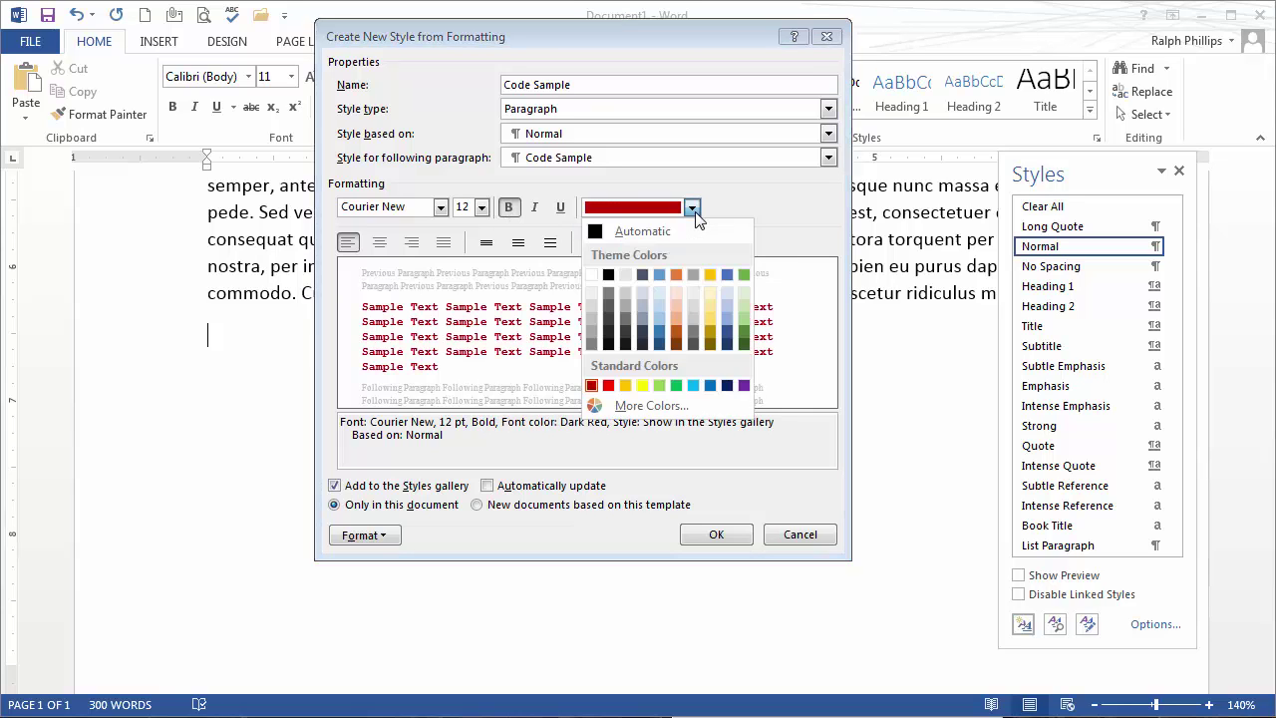
{"action": "left_click", "coordinate": [742, 332]}
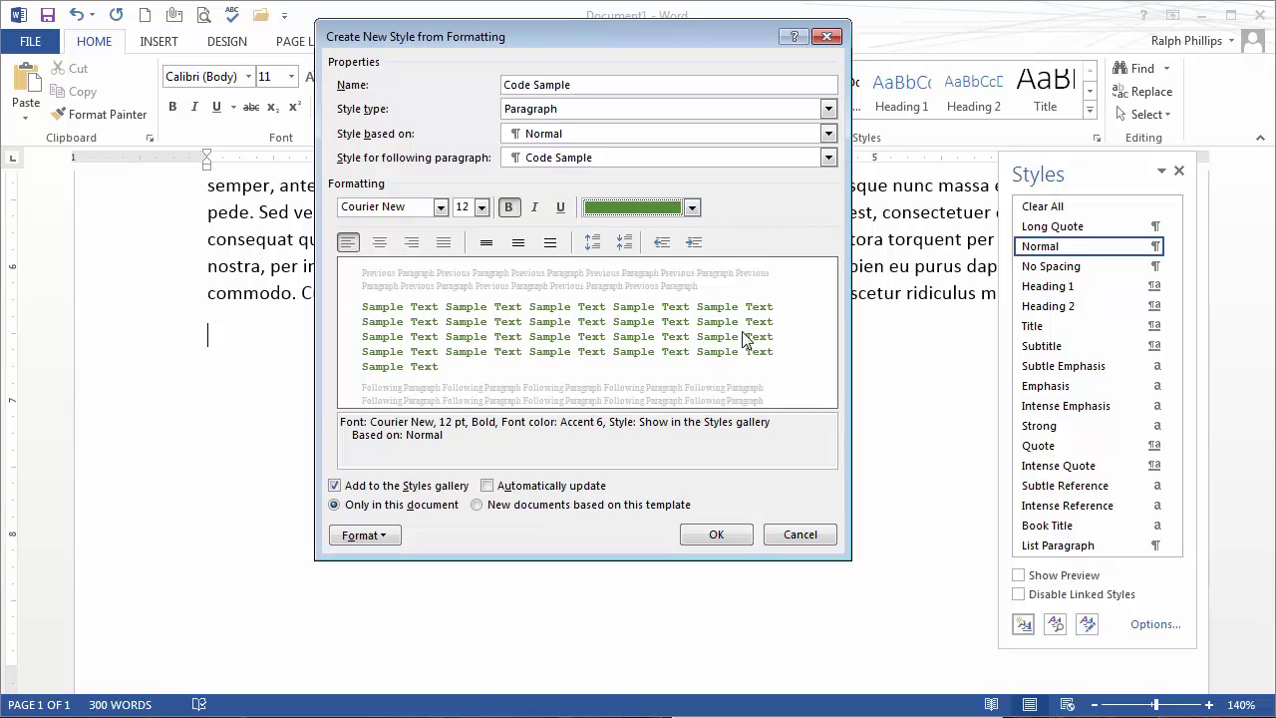
{"action": "left_click", "coordinate": [384, 539]}
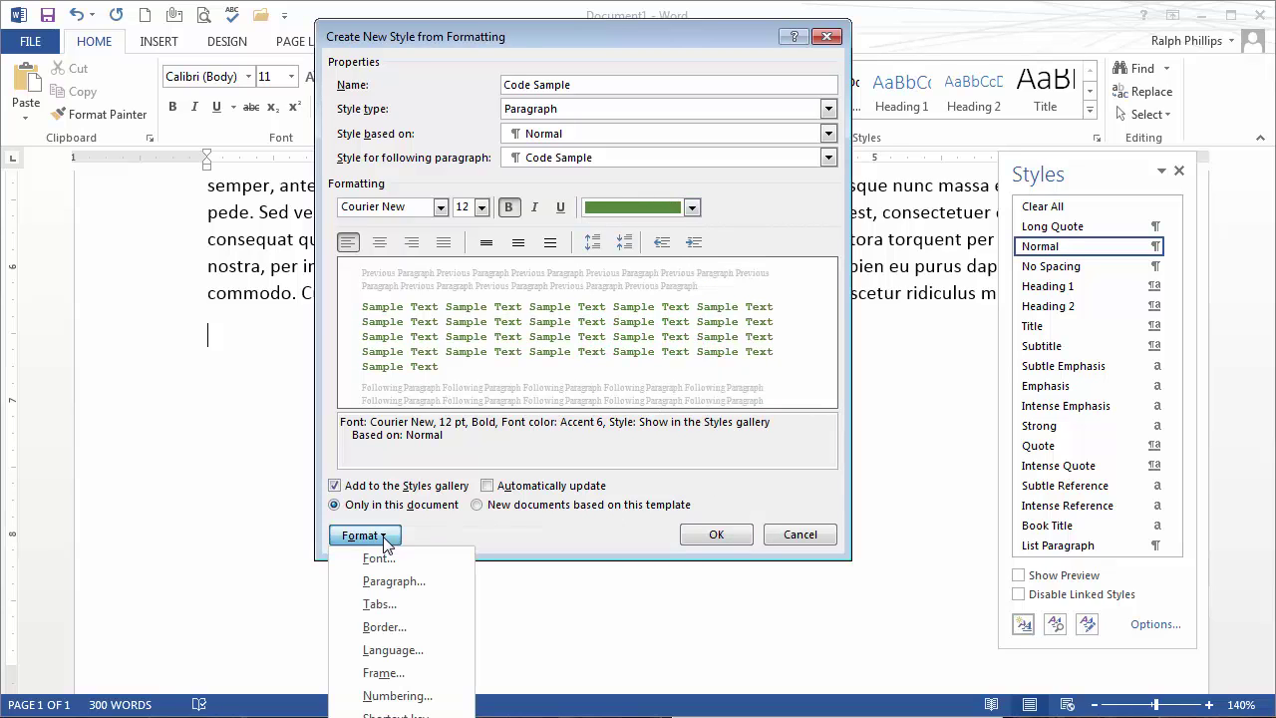
- Add a solid 2 ¼ pt border along the left side of the Code Sample style
{"action": "left_click", "coordinate": [395, 633]}
{"action": "left_click", "coordinate": [410, 189]}
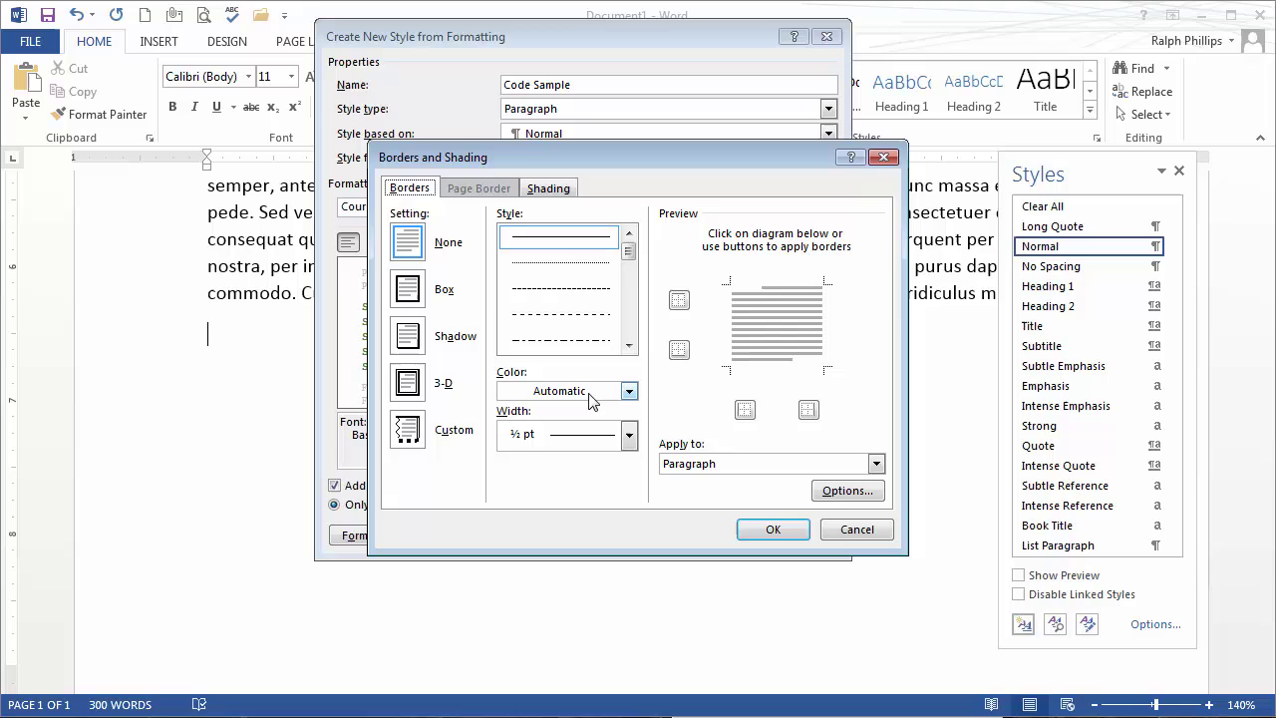
{"action": "left_click", "coordinate": [629, 435]}
{"action": "left_click", "coordinate": [589, 595]}
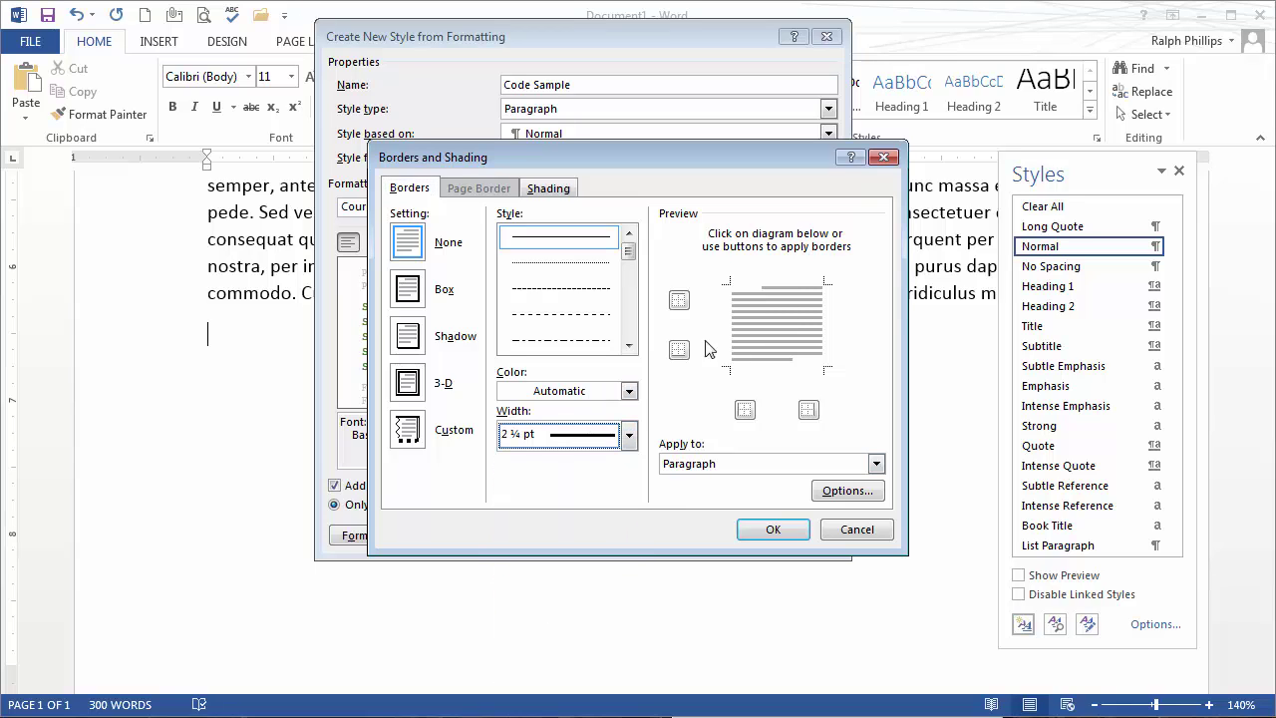
{"action": "left_click", "coordinate": [744, 410]}
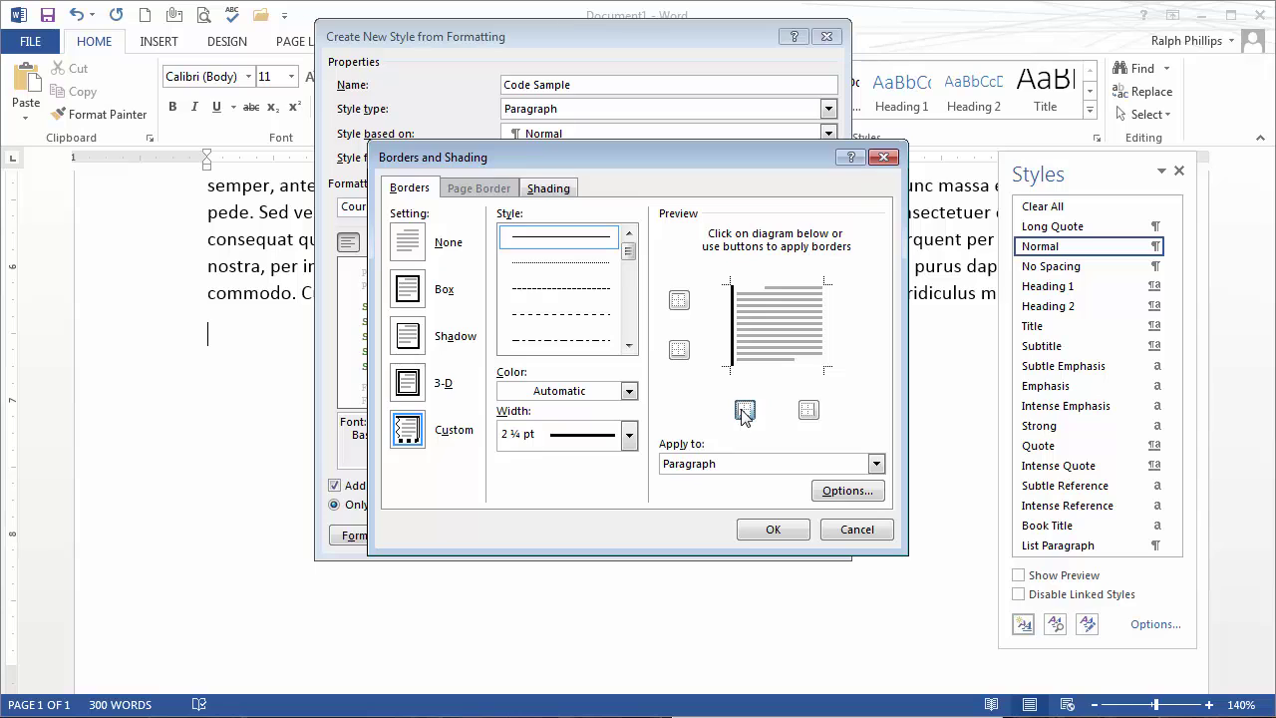
{"action": "left_click", "coordinate": [793, 535]}
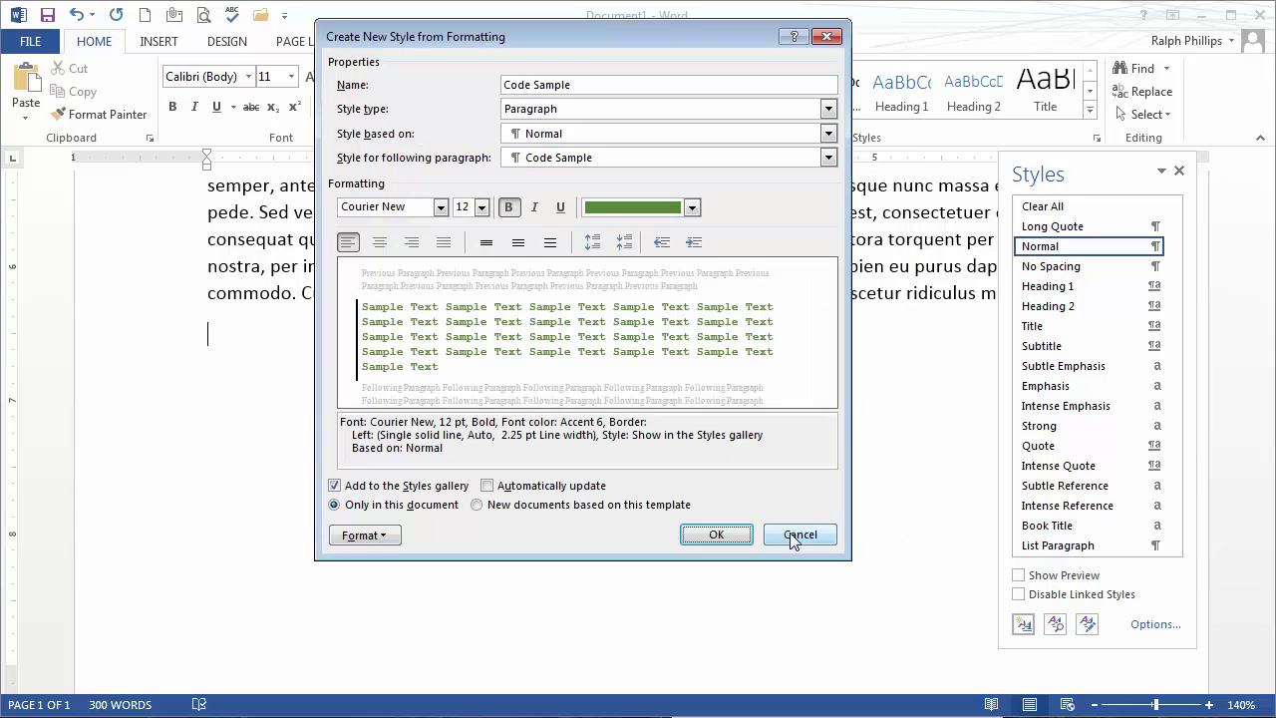
- Save the Code Sample style, apply it to the empty line, and start typing <html lang="en-US">
{"action": "left_click", "coordinate": [738, 538]}
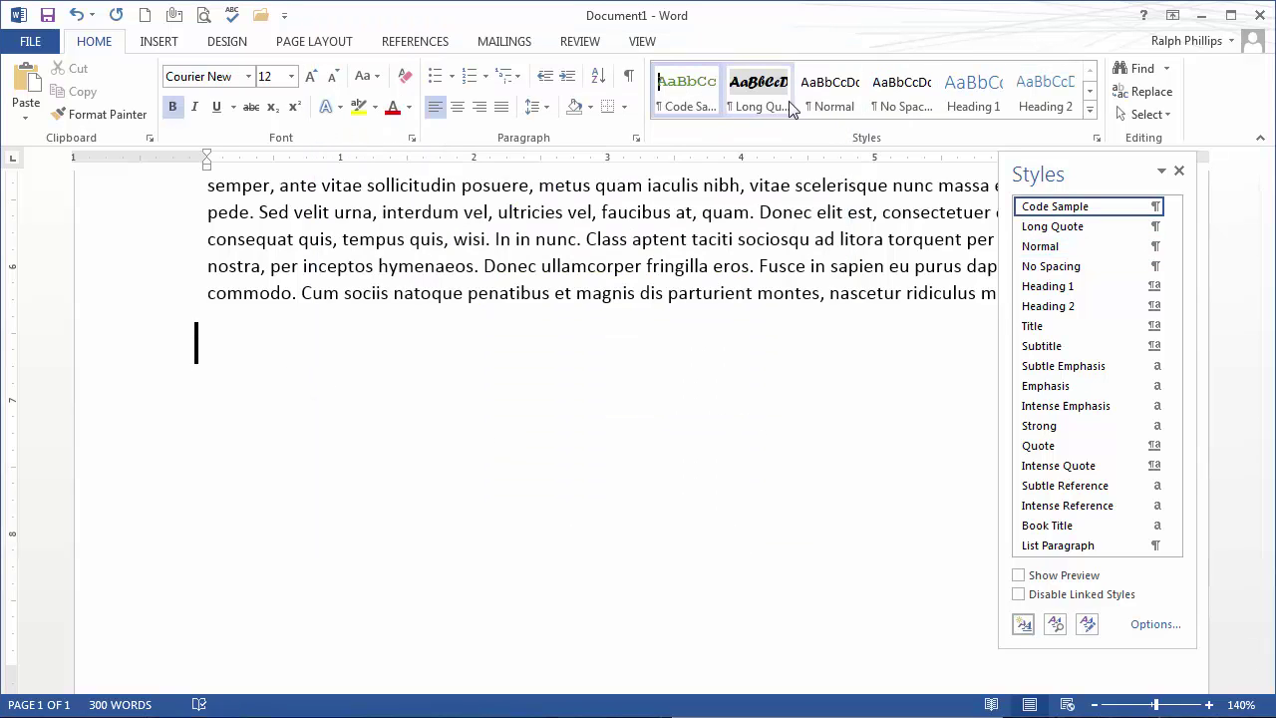
{"action": "left_click", "coordinate": [829, 94]}
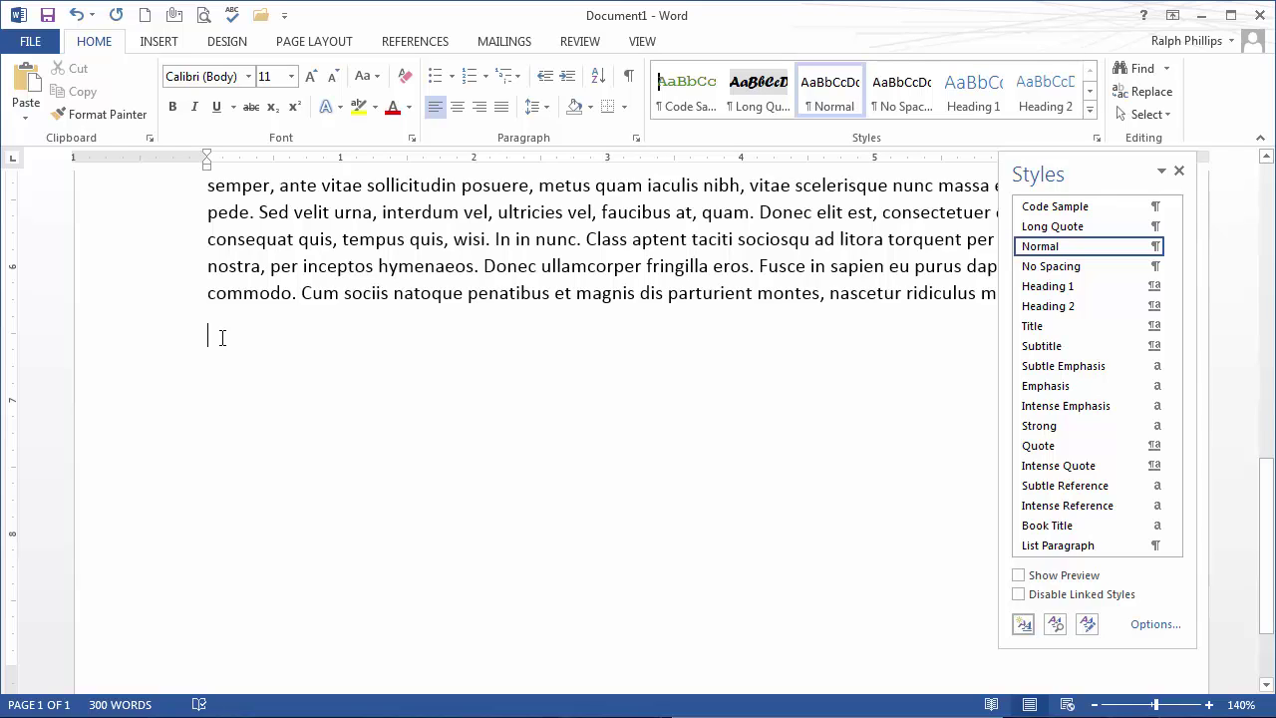
{"action": "left_click", "coordinate": [685, 94]}
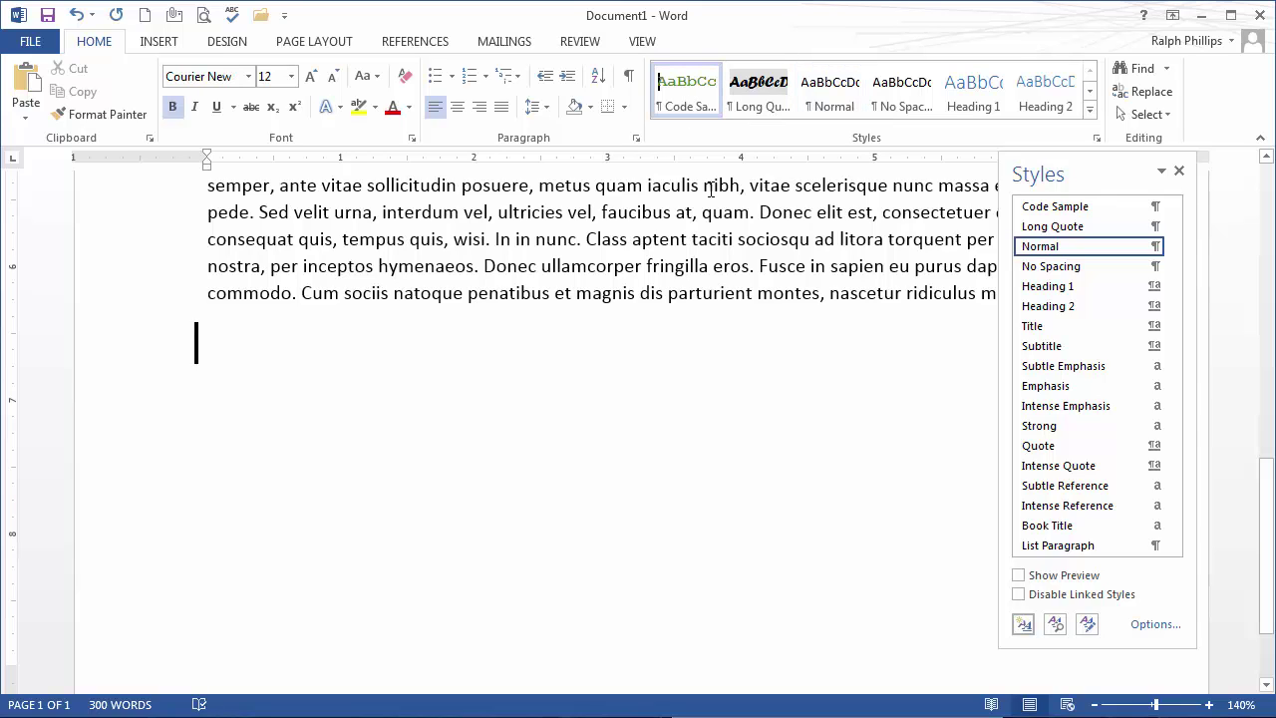
{"action": "type", "text": "<html>"}
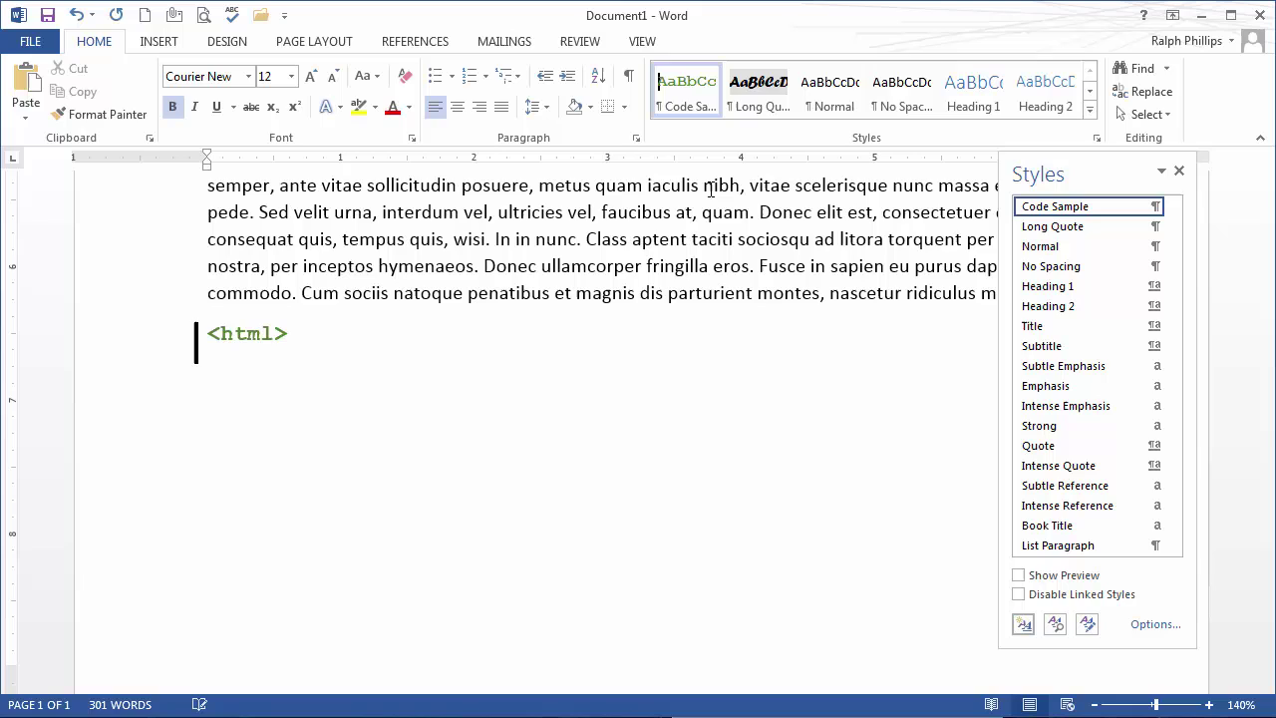
{"action": "key", "text": "BackSpace"}
{"action": "type", "text": "lang=\"en-US”>"}
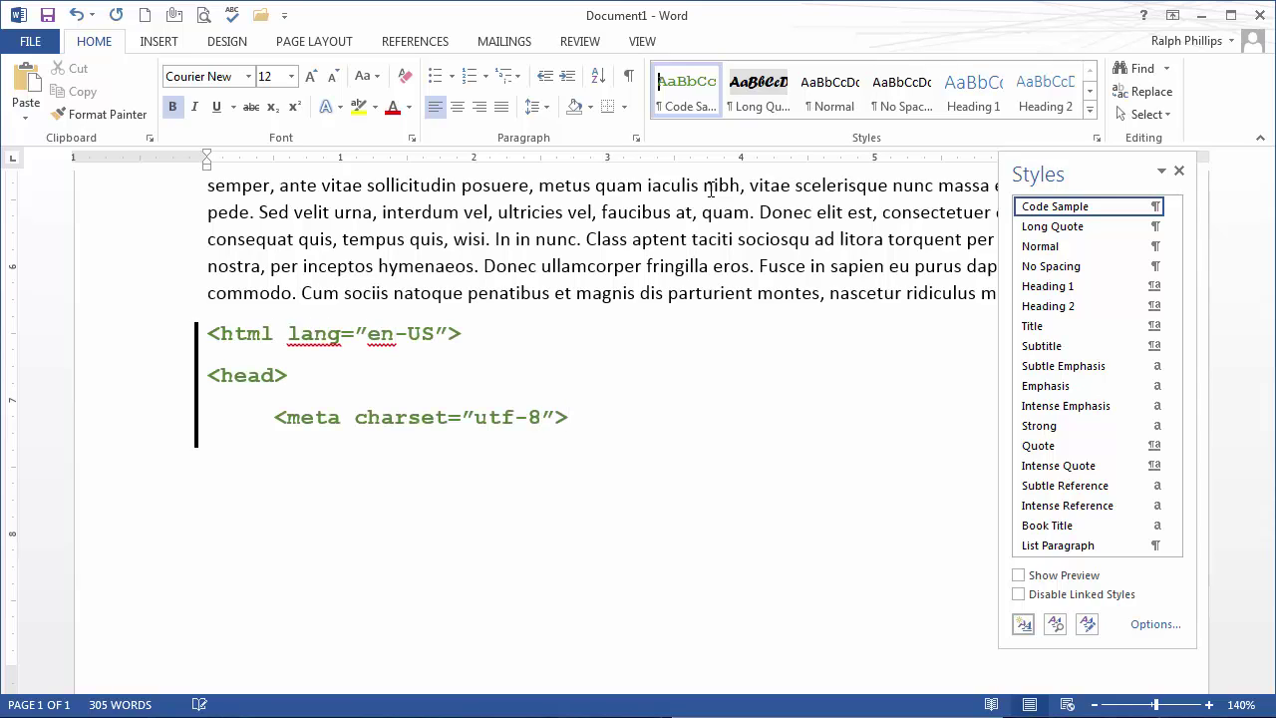
{"action": "left_click", "coordinate": [282, 383]}
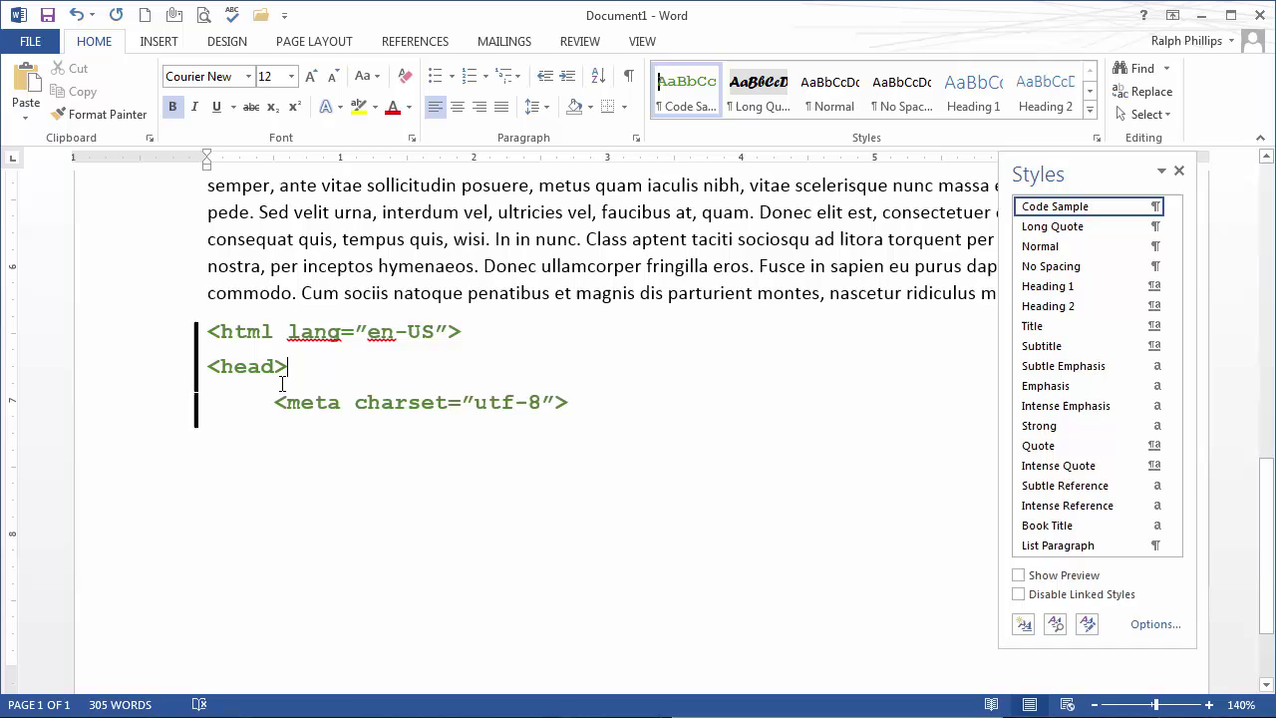
{"action": "scroll", "coordinate": [617, 376], "scroll_direction": "up", "scroll_amount": 3}
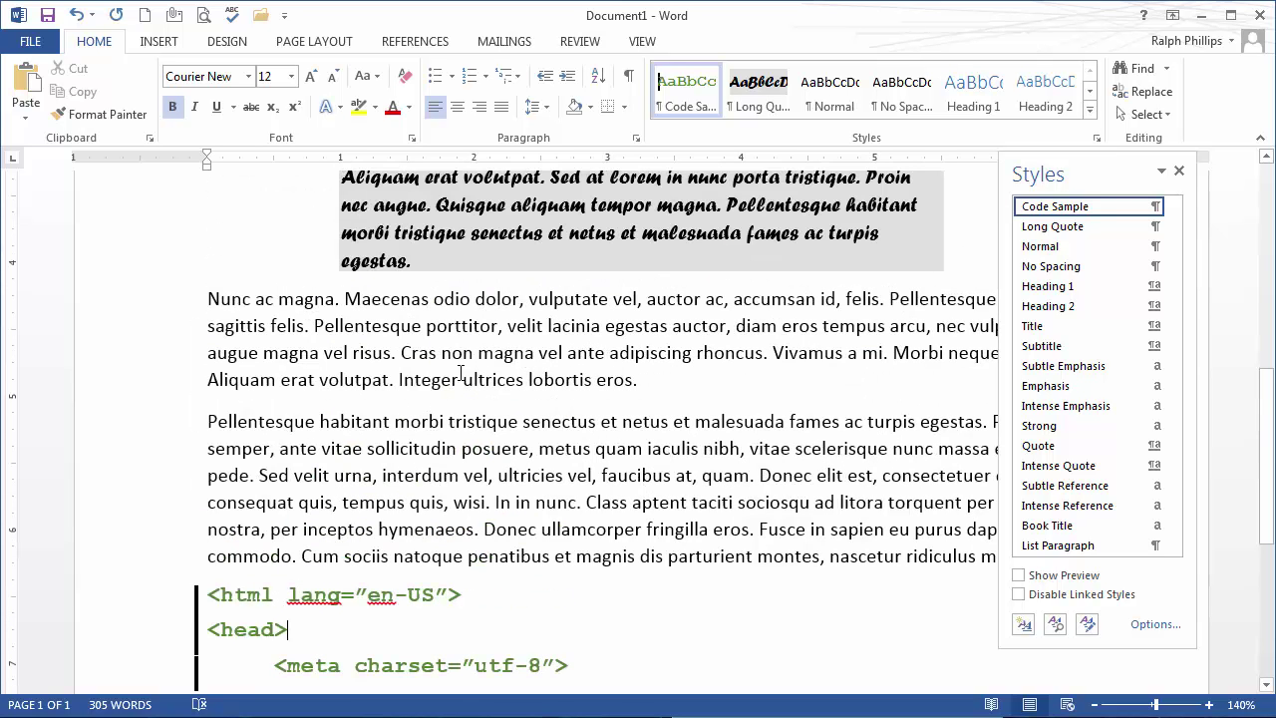
{"action": "left_click", "coordinate": [401, 353]}
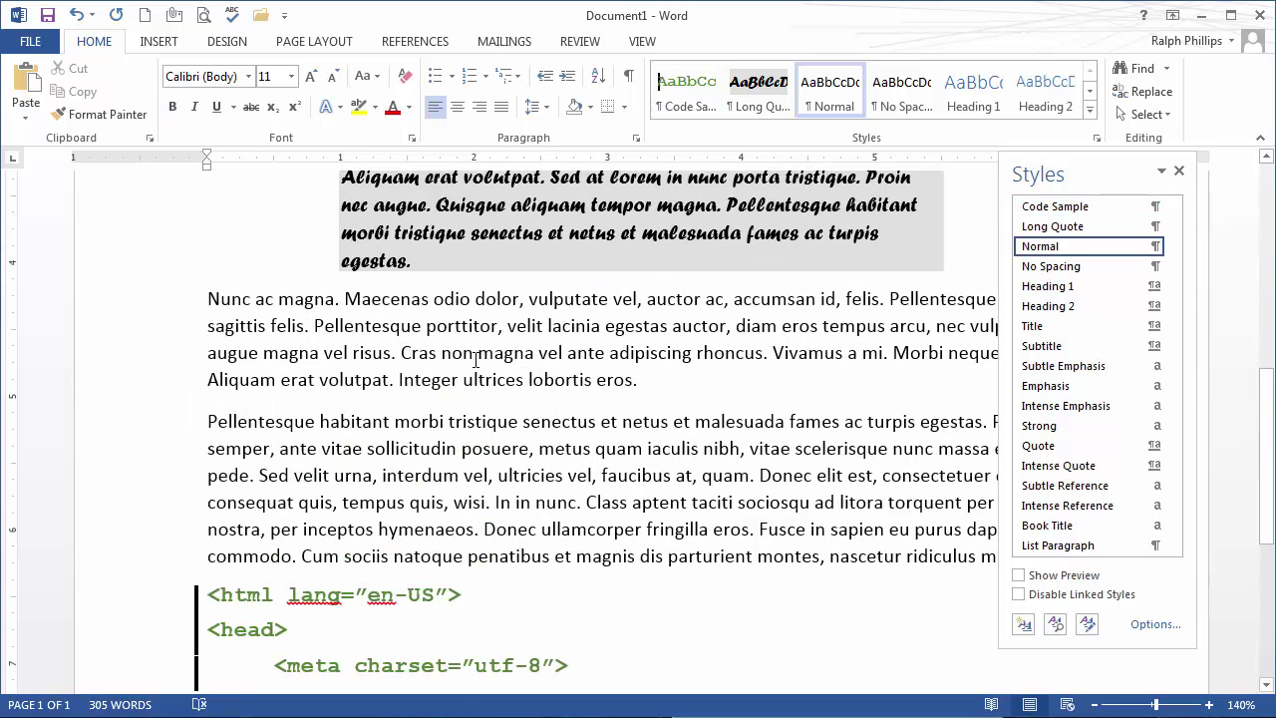
{"action": "type", "text": "http://"}
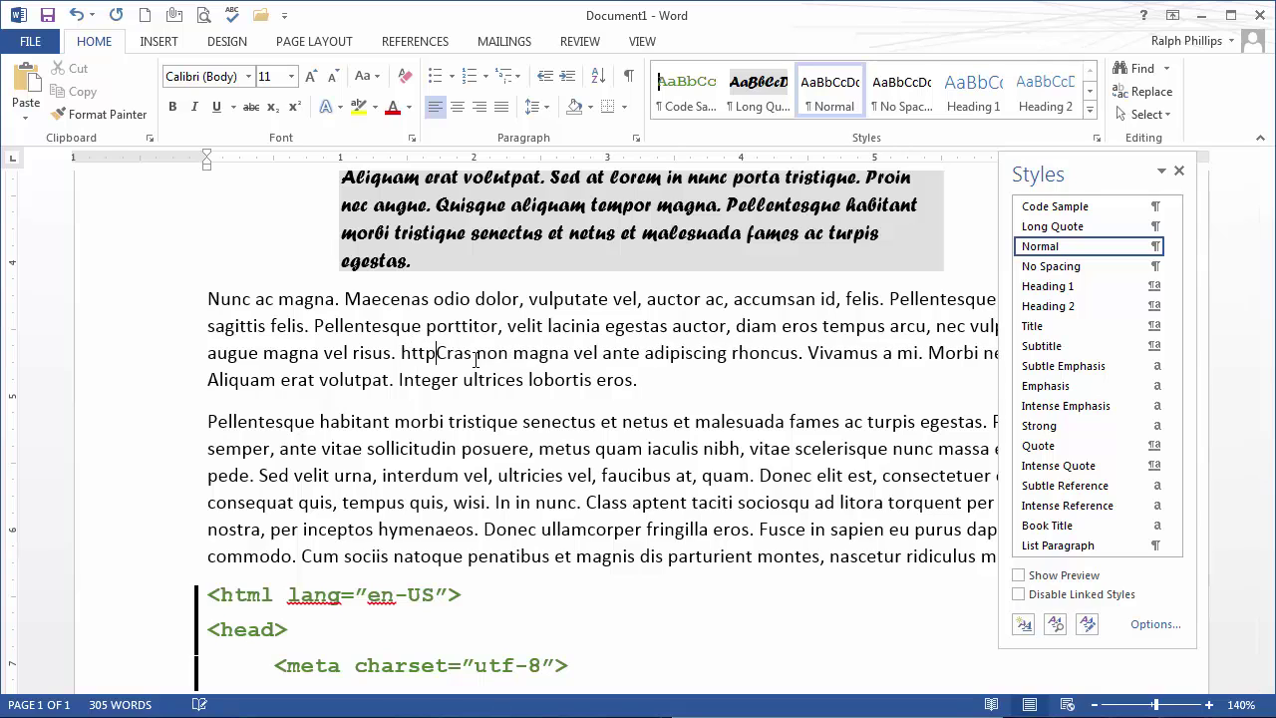
{"action": "type", "text": "www.ccn"}
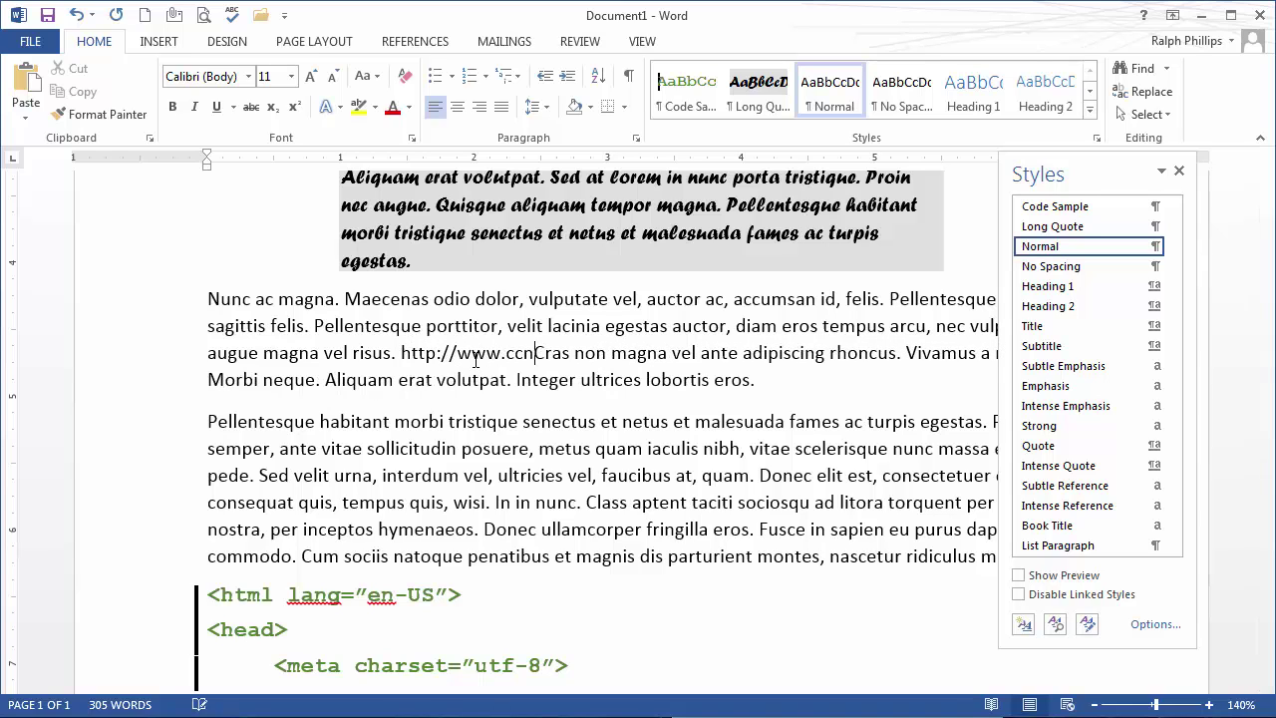
{"action": "key", "text": "BackSpace"}
{"action": "key", "text": "BackSpace"}
{"action": "type", "text": "nn.com/"}
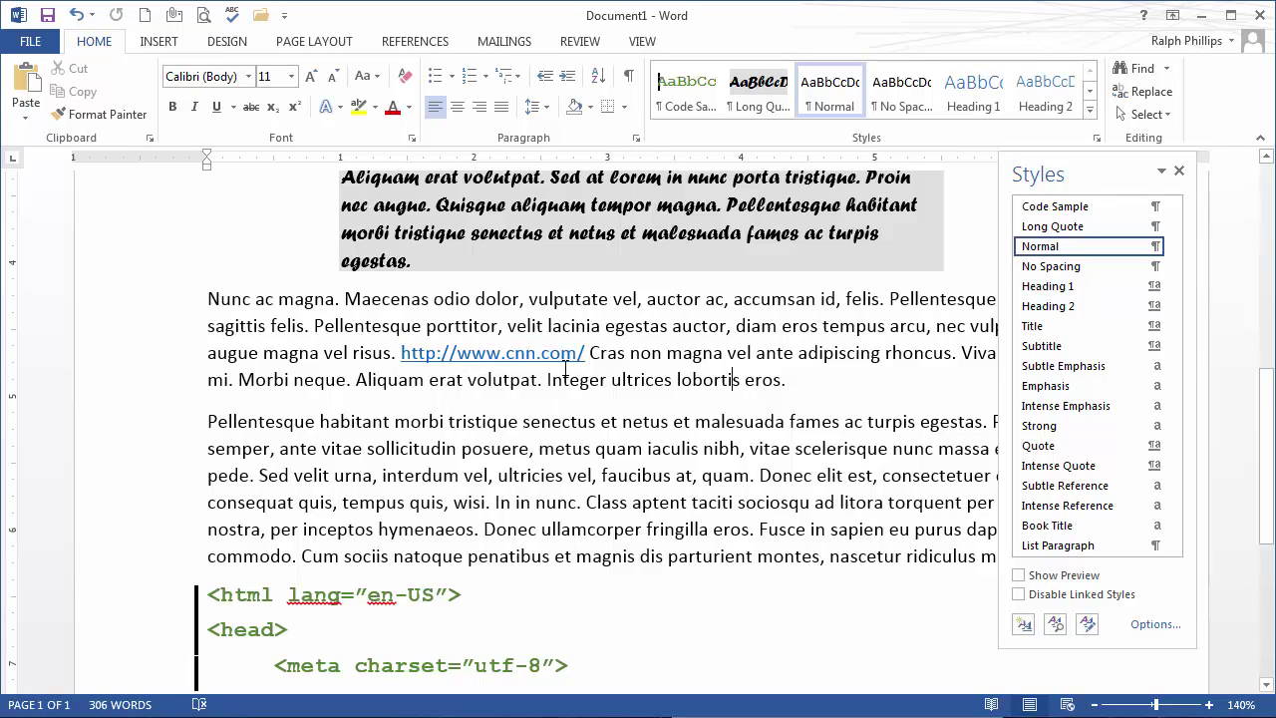
{"action": "scroll", "coordinate": [713, 547], "scroll_direction": "down", "scroll_amount": 1}
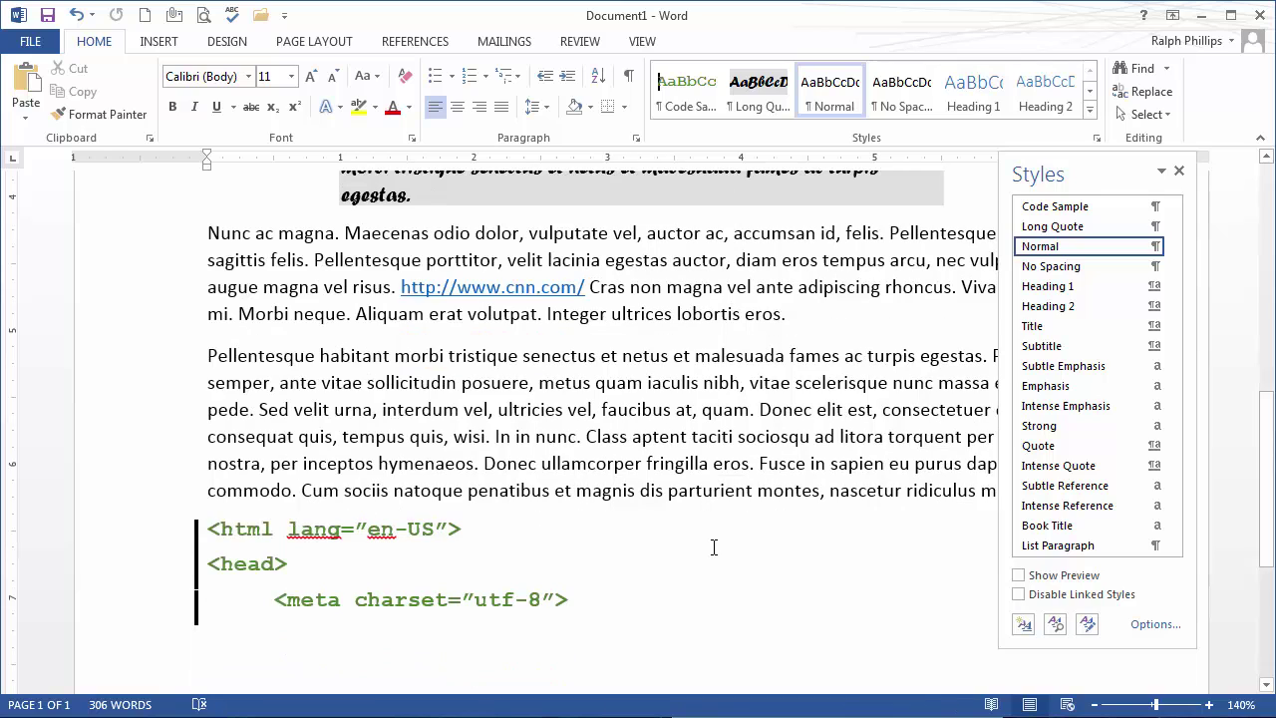
{"action": "scroll", "coordinate": [1175, 279], "scroll_direction": "down", "scroll_amount": 1}
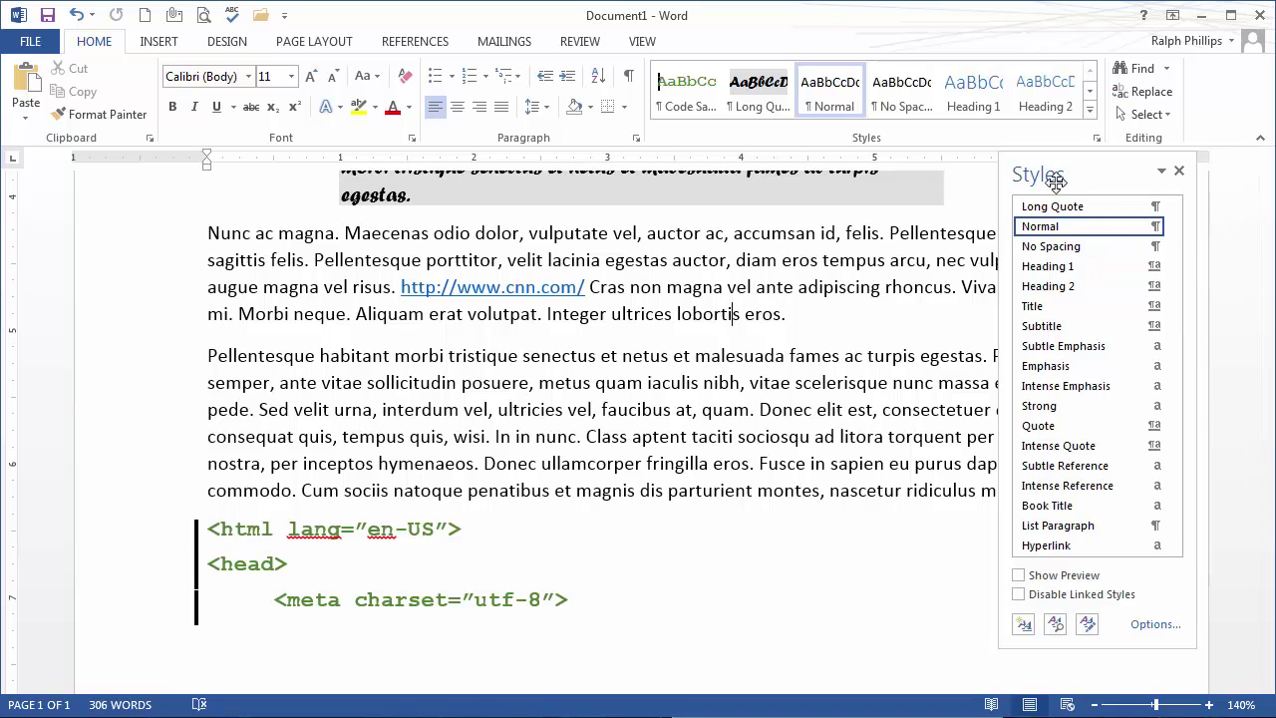
- Modify the Hyperlink style to use Black, Text 1 font colour with underline turned off
{"action": "mouse_move", "coordinate": [1065, 552]}
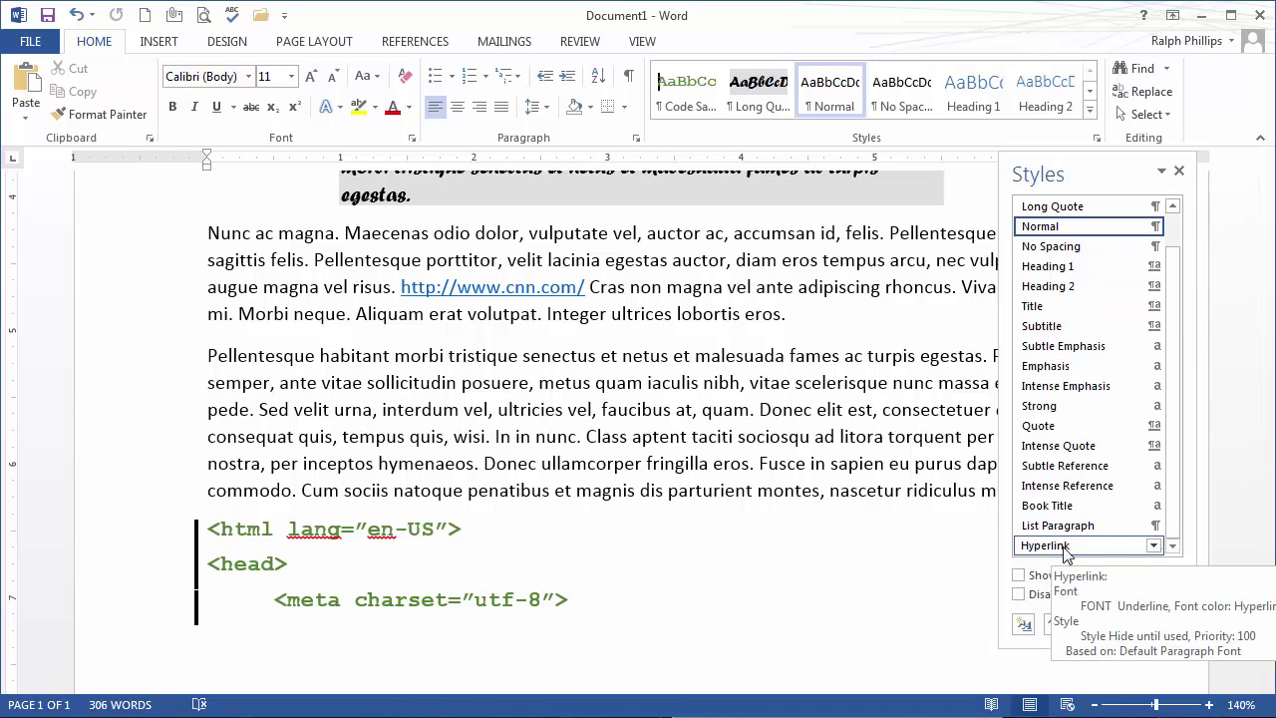
{"action": "left_click", "coordinate": [1154, 545]}
{"action": "left_click", "coordinate": [1037, 590]}
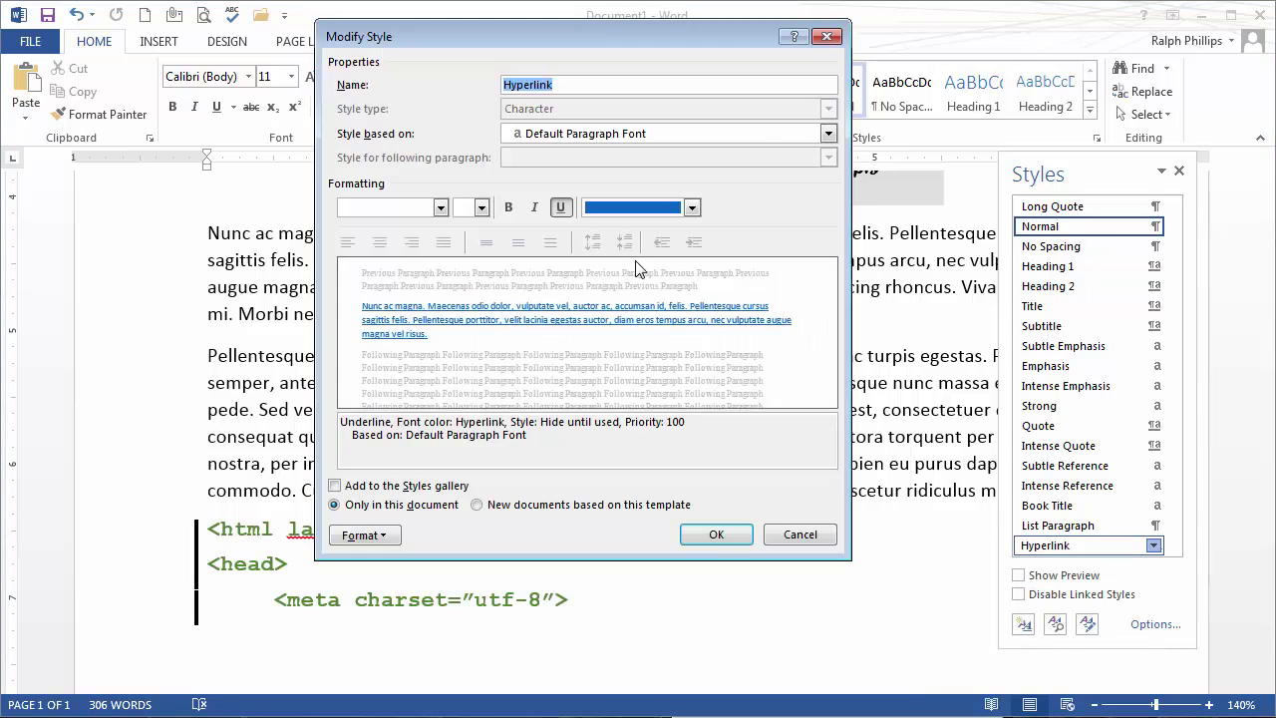
{"action": "left_click", "coordinate": [666, 207]}
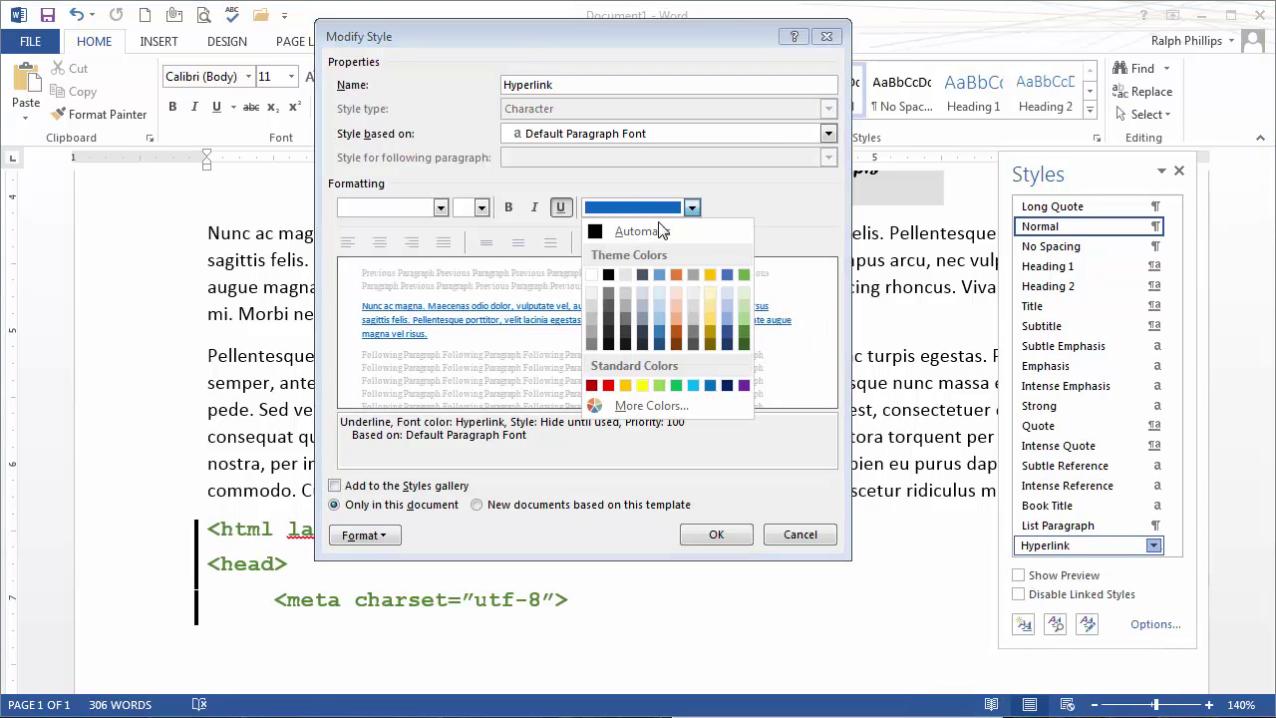
{"action": "left_click", "coordinate": [610, 276]}
{"action": "left_click", "coordinate": [561, 207]}
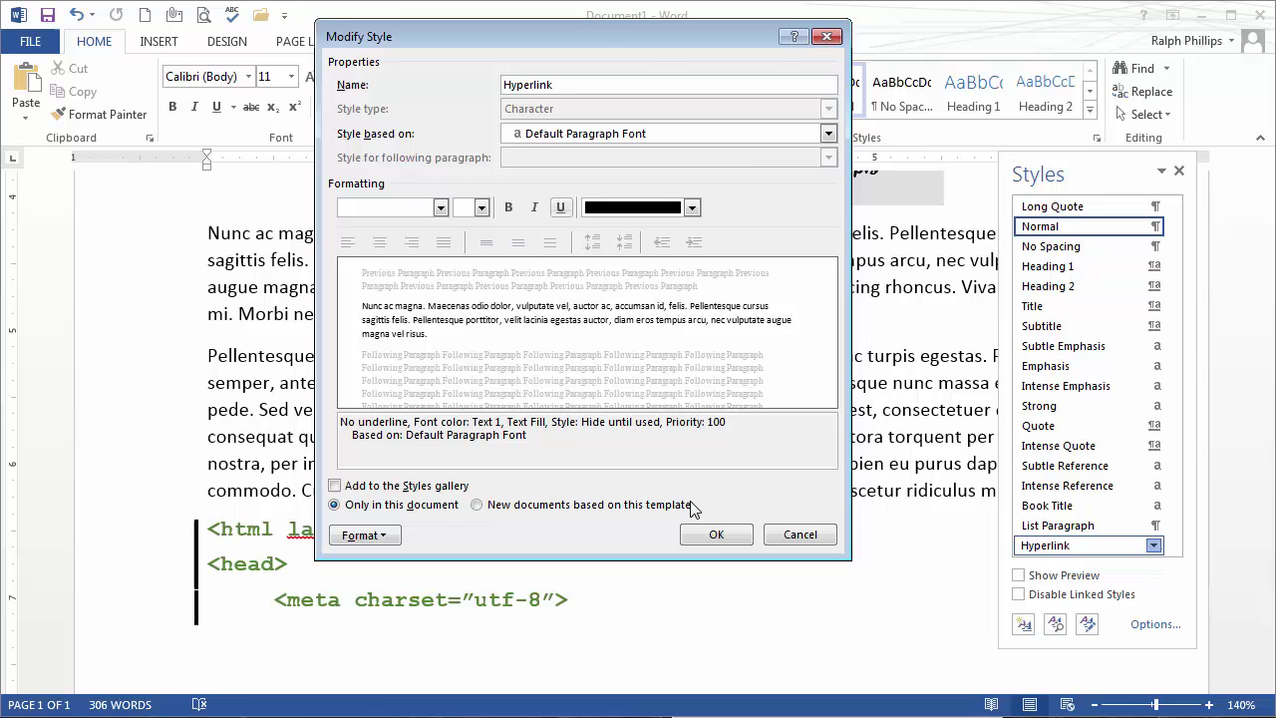
{"action": "left_click", "coordinate": [716, 535]}
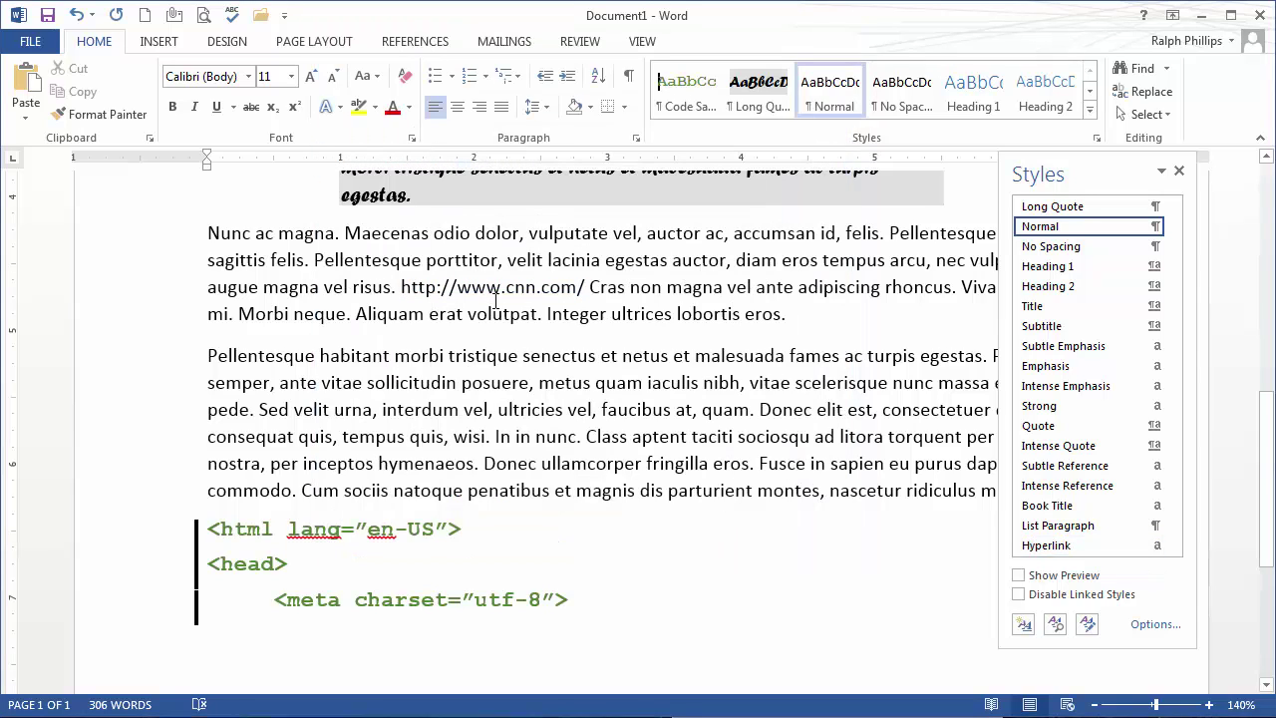